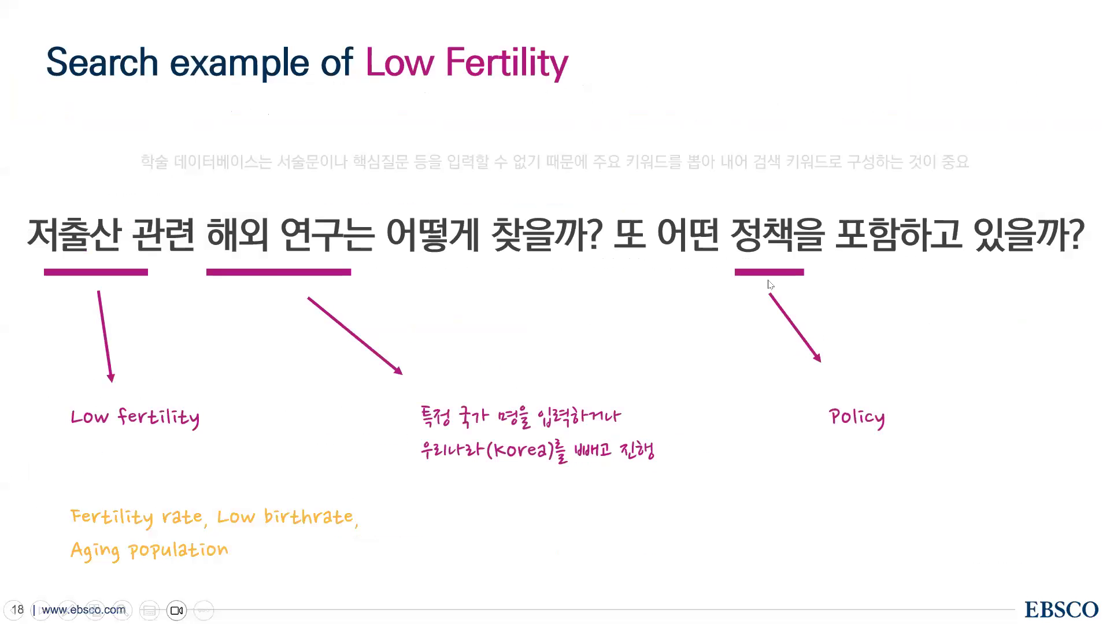
pyautogui.press('Right')
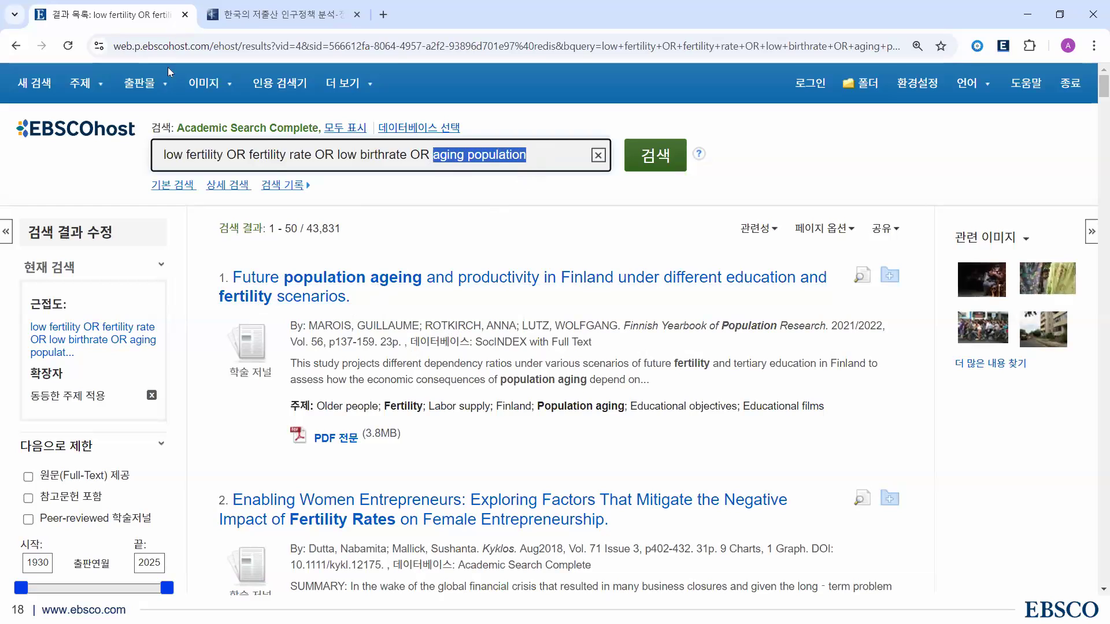
# Enclose the four OR-linked fertility terms in parentheses, append AND policy, and run the search
pyautogui.click(435, 167)
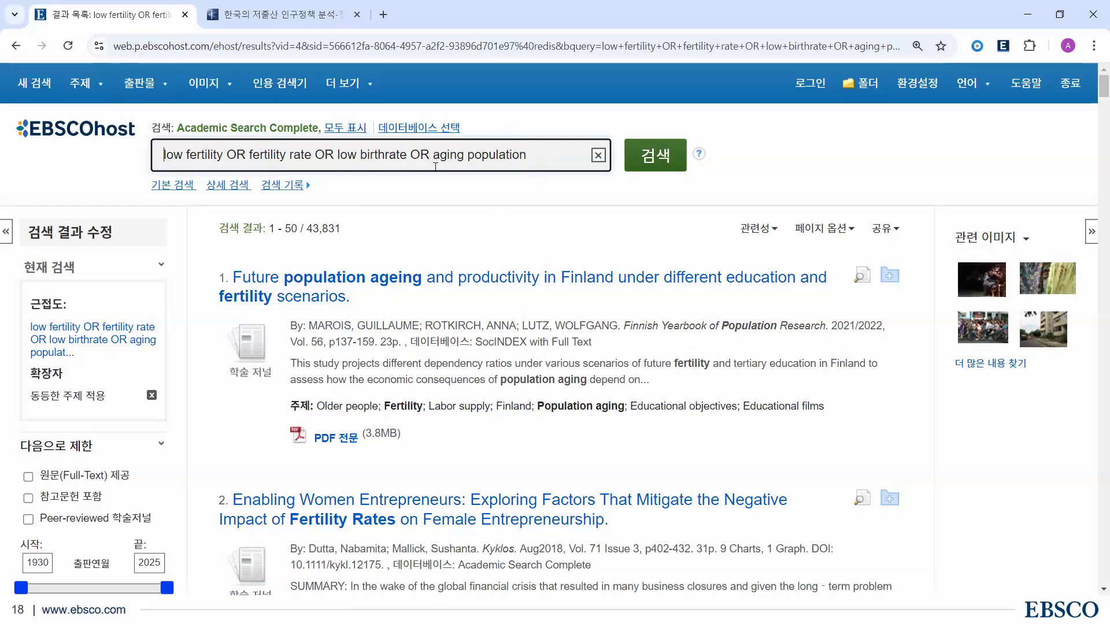
pyautogui.write('(')
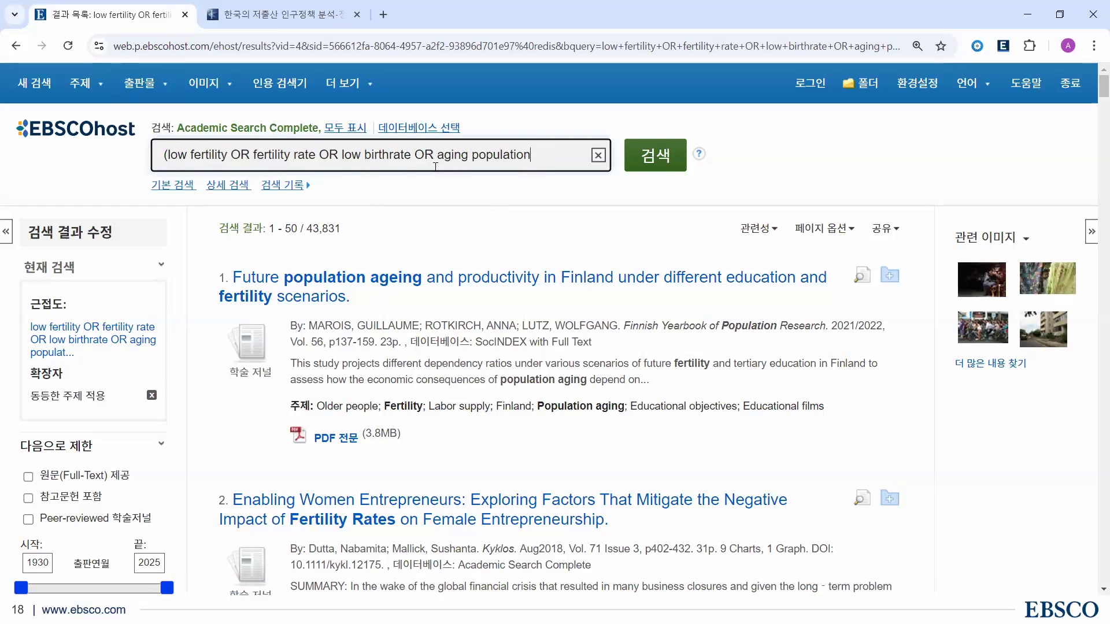
pyautogui.write(') AND policy')
pyautogui.press('Return')
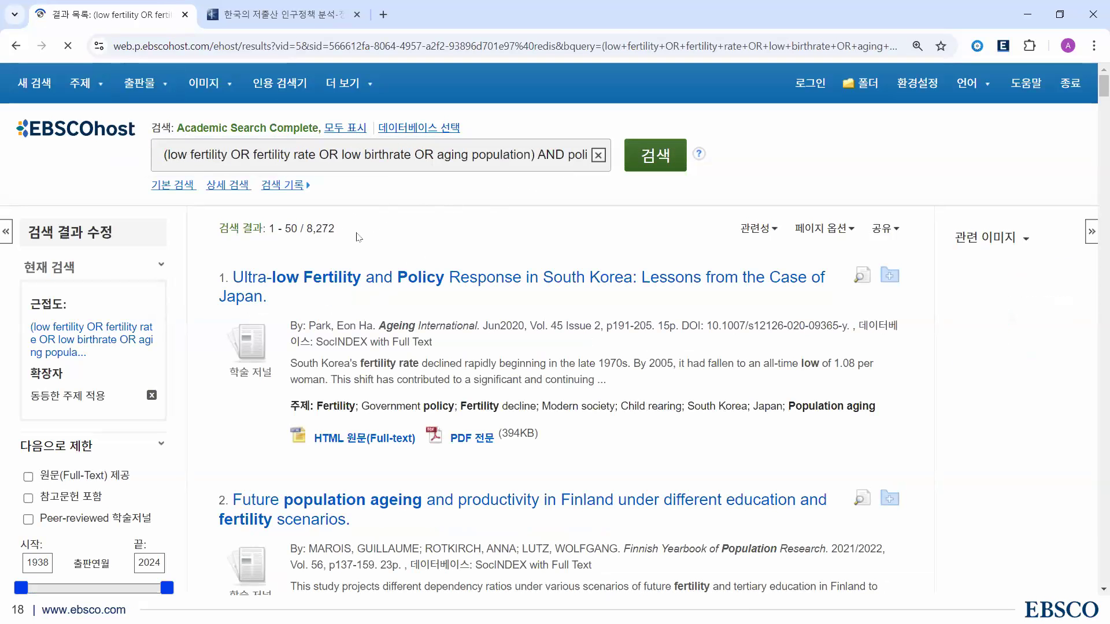
pyautogui.moveTo(313, 228); pyautogui.dragTo(341, 230)
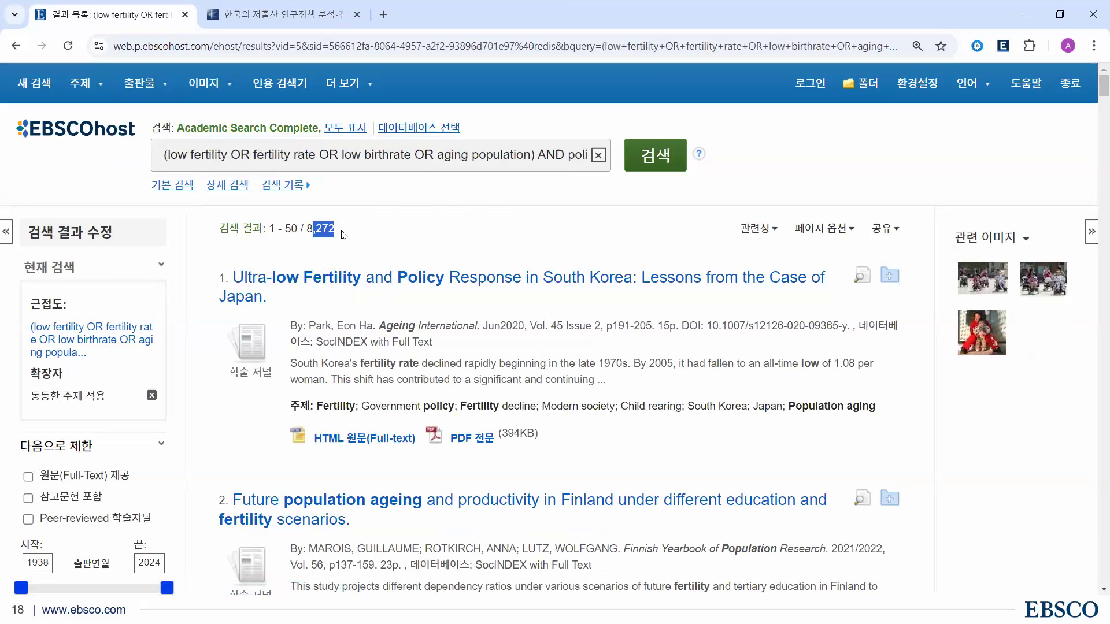
# Append NOT korea to the end of the search query and run the search again
pyautogui.scroll(-2, 420, 276)
pyautogui.scroll(-2, 420, 276)
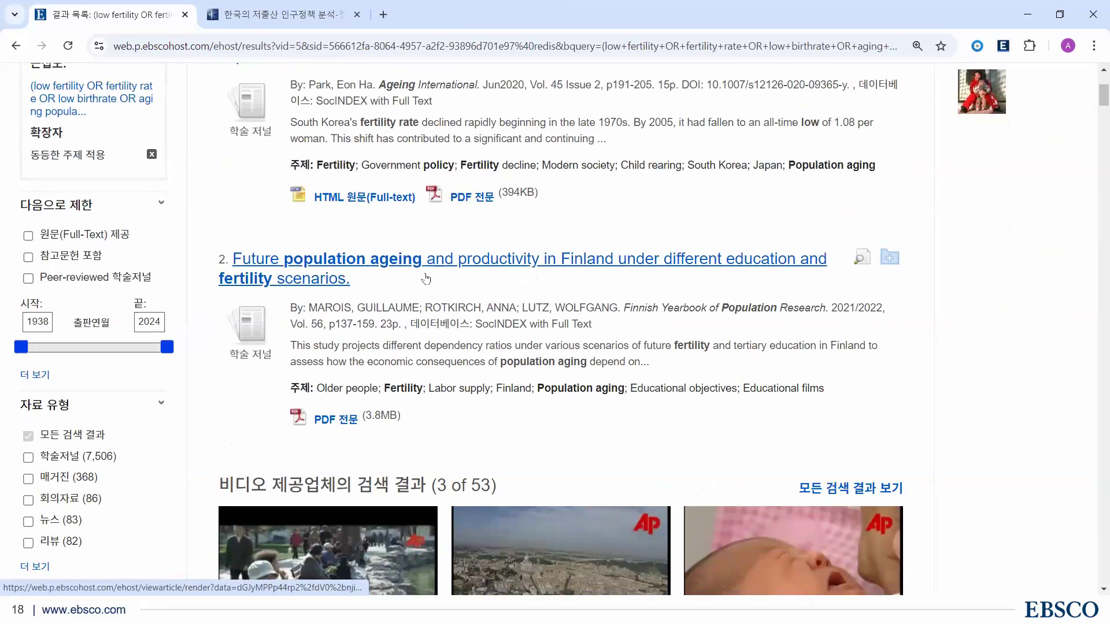
pyautogui.scroll(4, 478, 149)
pyautogui.moveTo(478, 151); pyautogui.dragTo(588, 155)
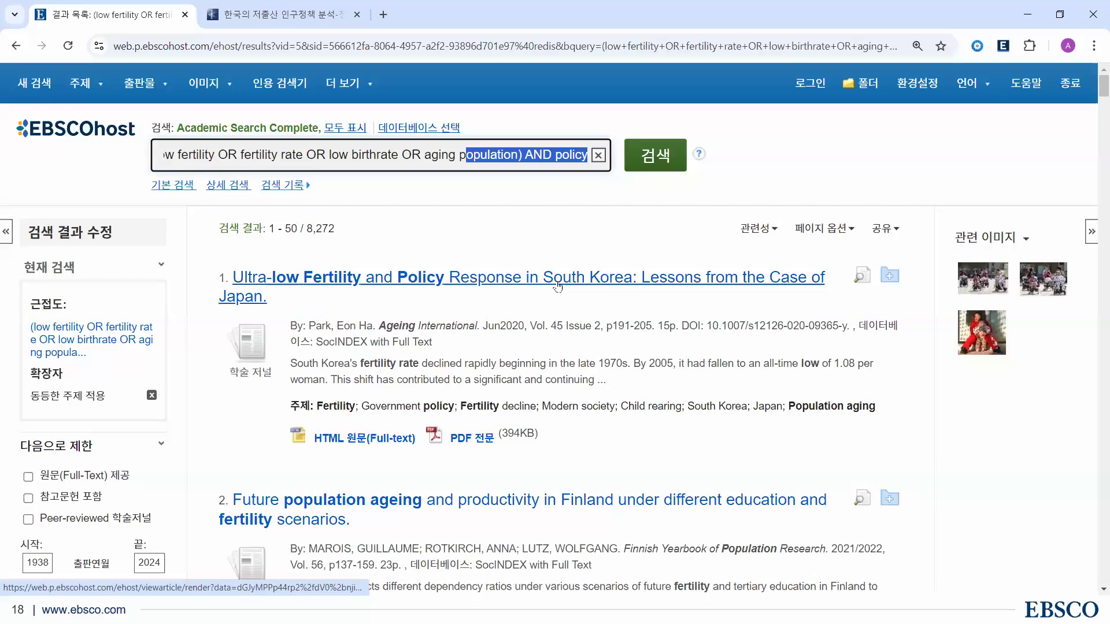
pyautogui.press('End')
pyautogui.write('NOT')
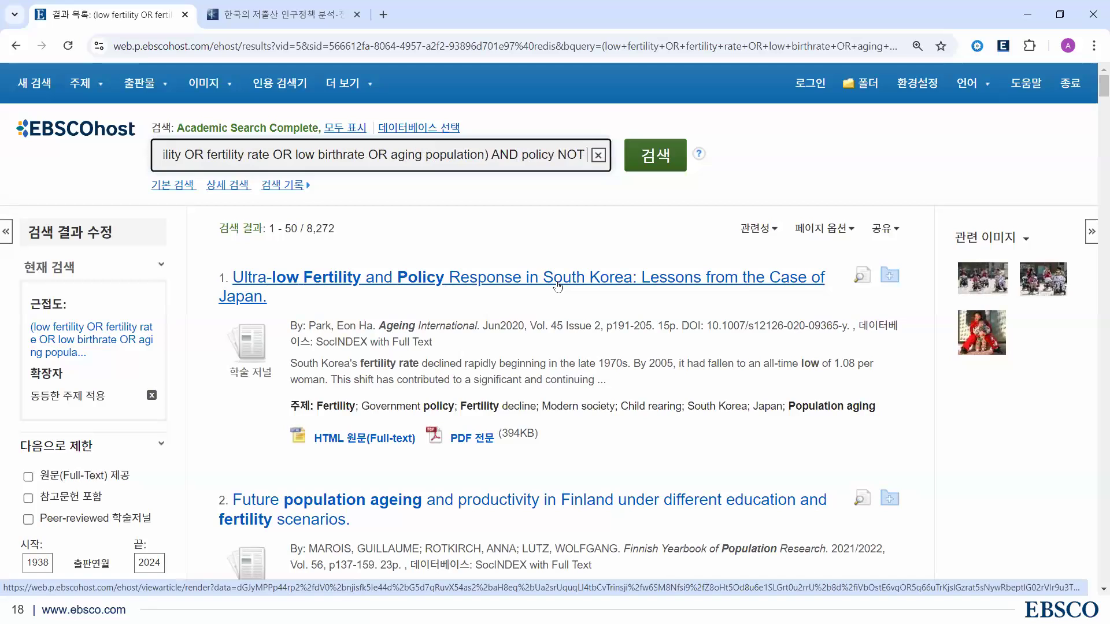
pyautogui.write(' korea')
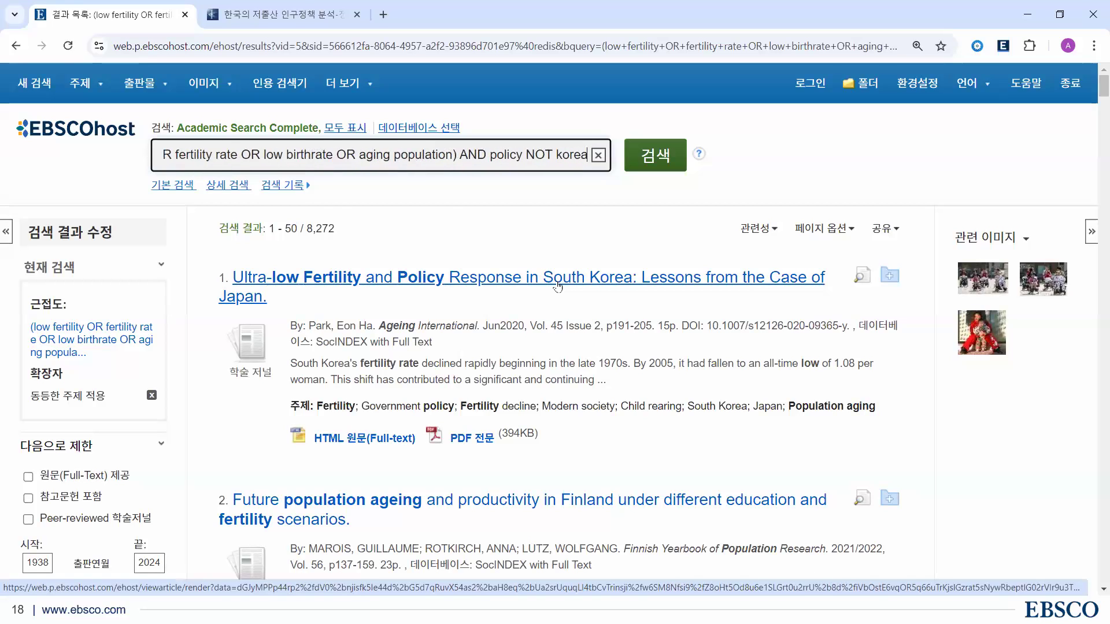
pyautogui.press('Return')
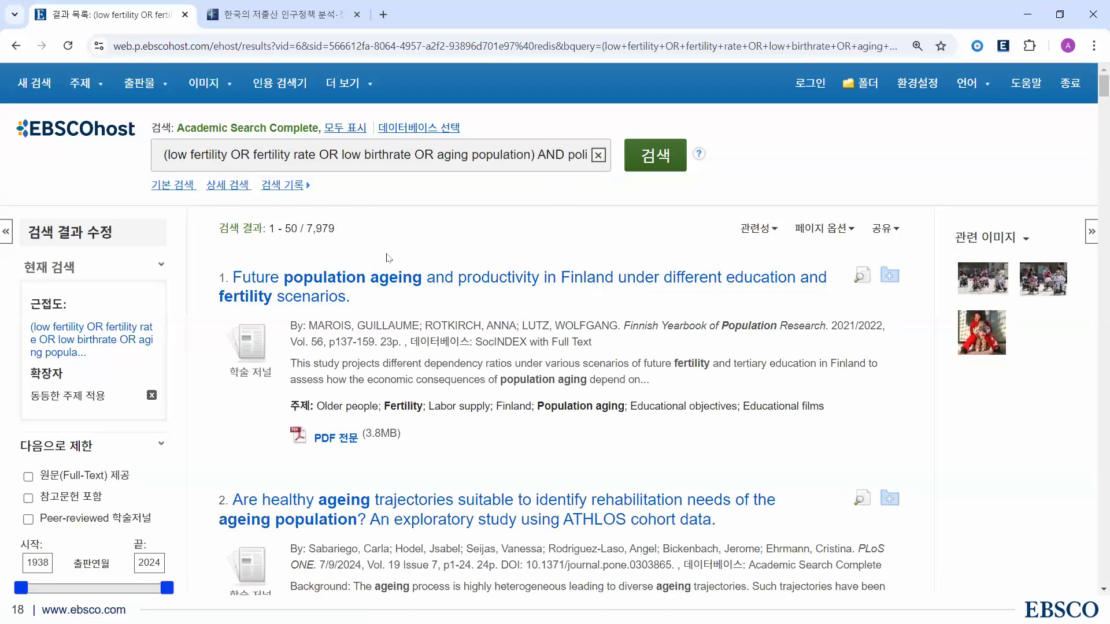
# Review the full query with its OR, AND and NOT operators and skim the articles in the result list
pyautogui.moveTo(160, 152); pyautogui.dragTo(657, 155)
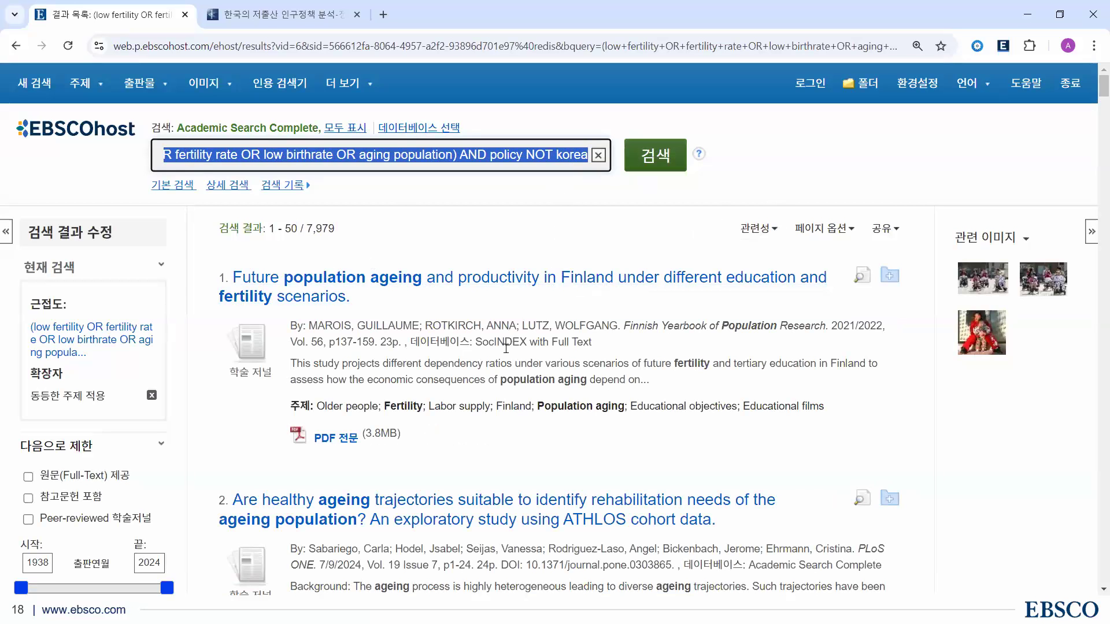
pyautogui.scroll(-4, 356, 418)
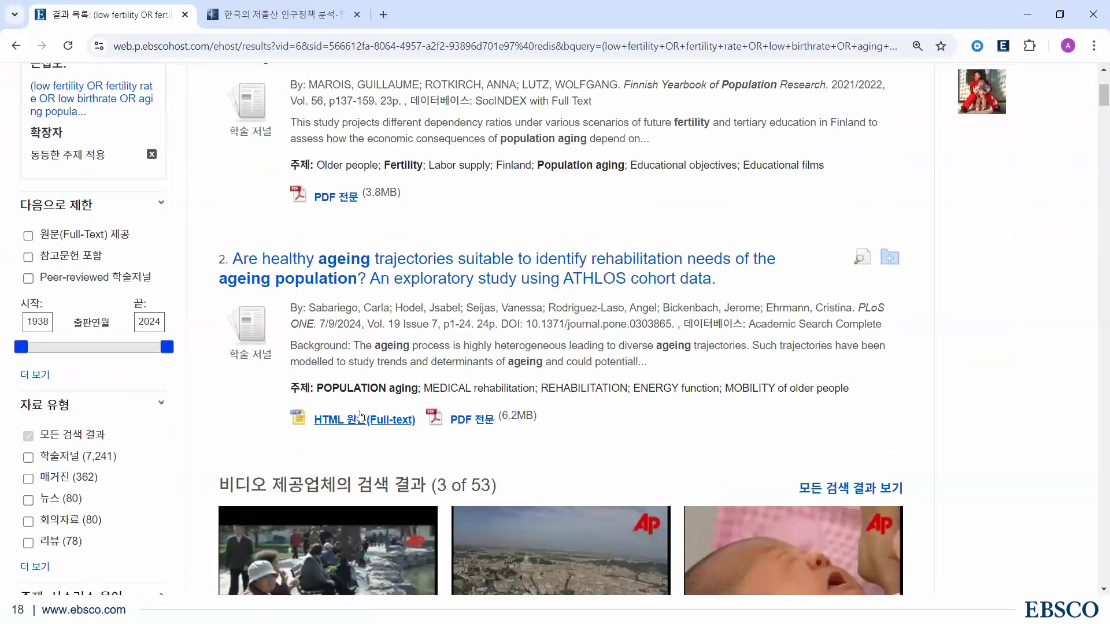
pyautogui.scroll(-9, 361, 409)
pyautogui.scroll(-10, 361, 409)
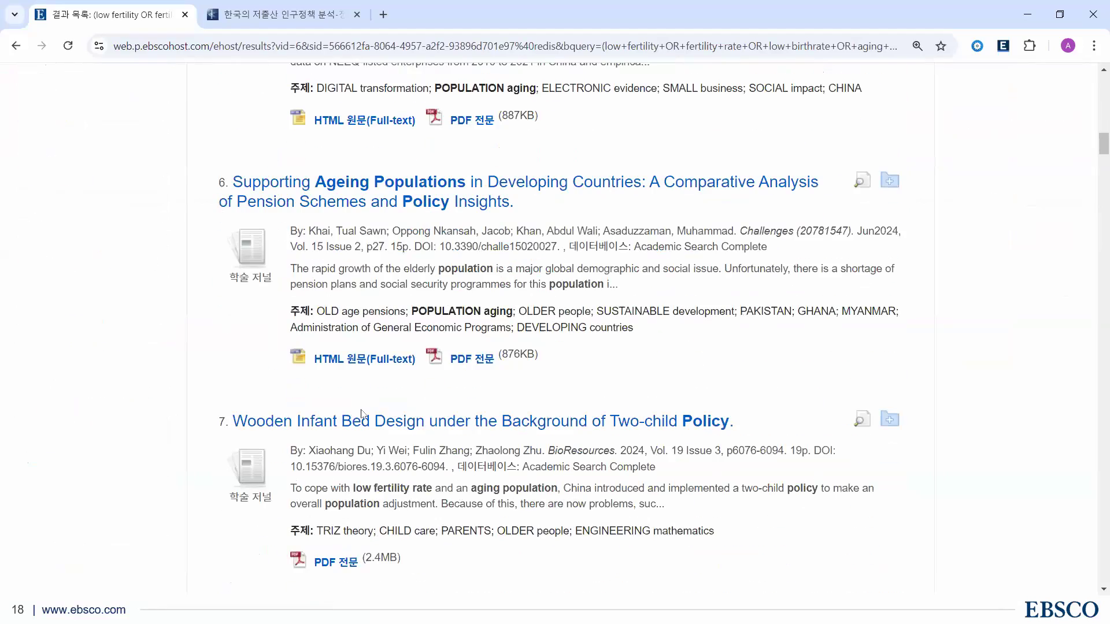
pyautogui.scroll(20, 361, 411)
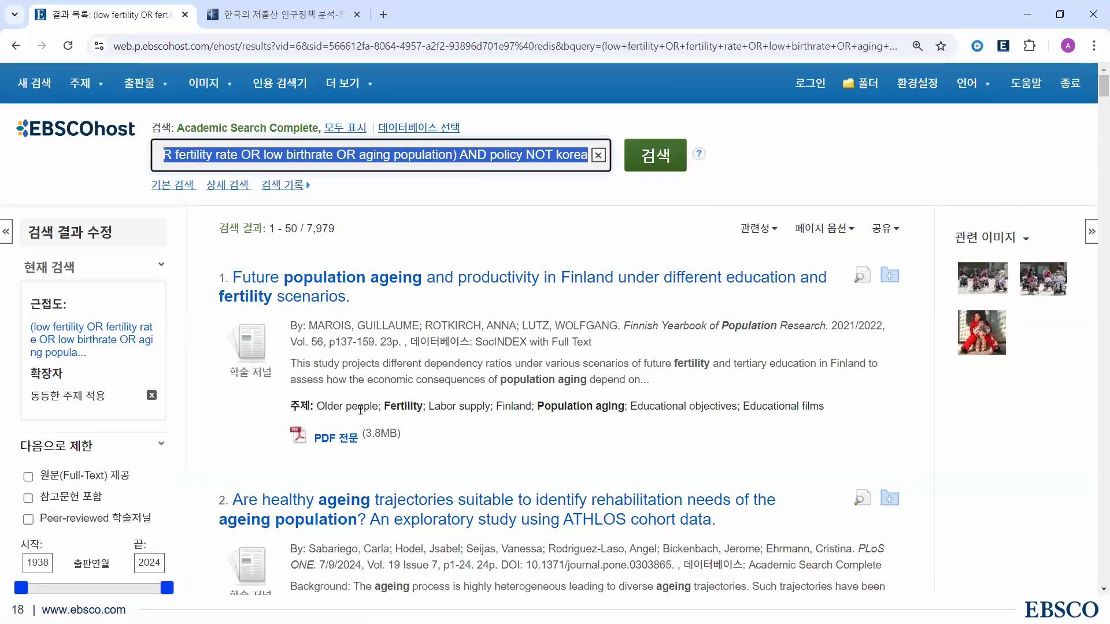
pyautogui.moveTo(311, 155); pyautogui.dragTo(624, 158)
pyautogui.click(625, 157)
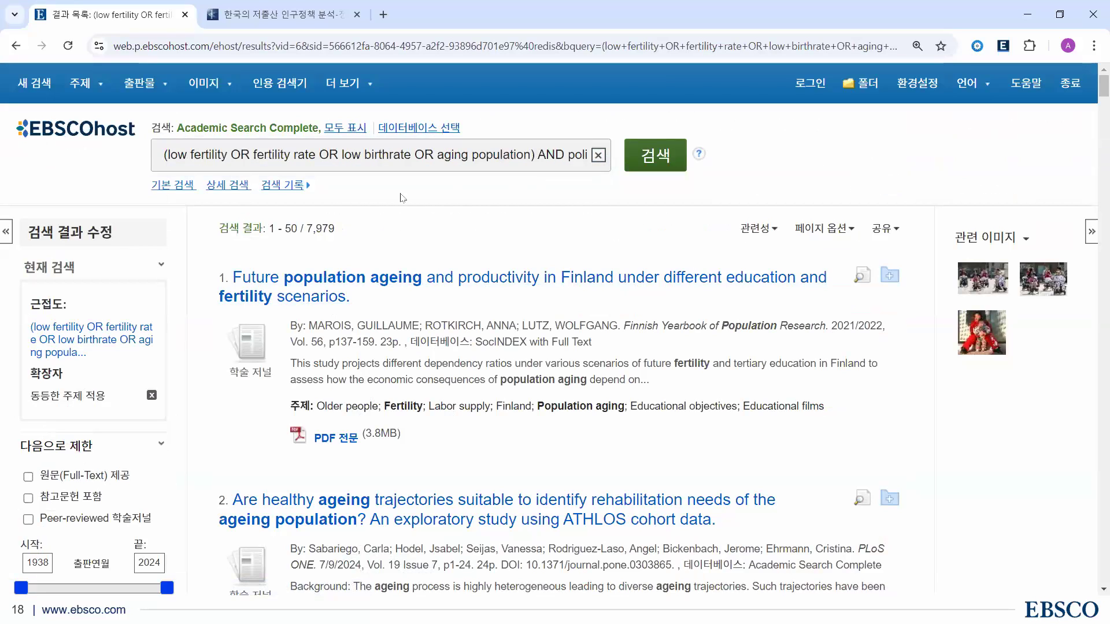
# Switch to the advanced search and move "AND policy NOT korea" from the first search row to the second
pyautogui.click(219, 185)
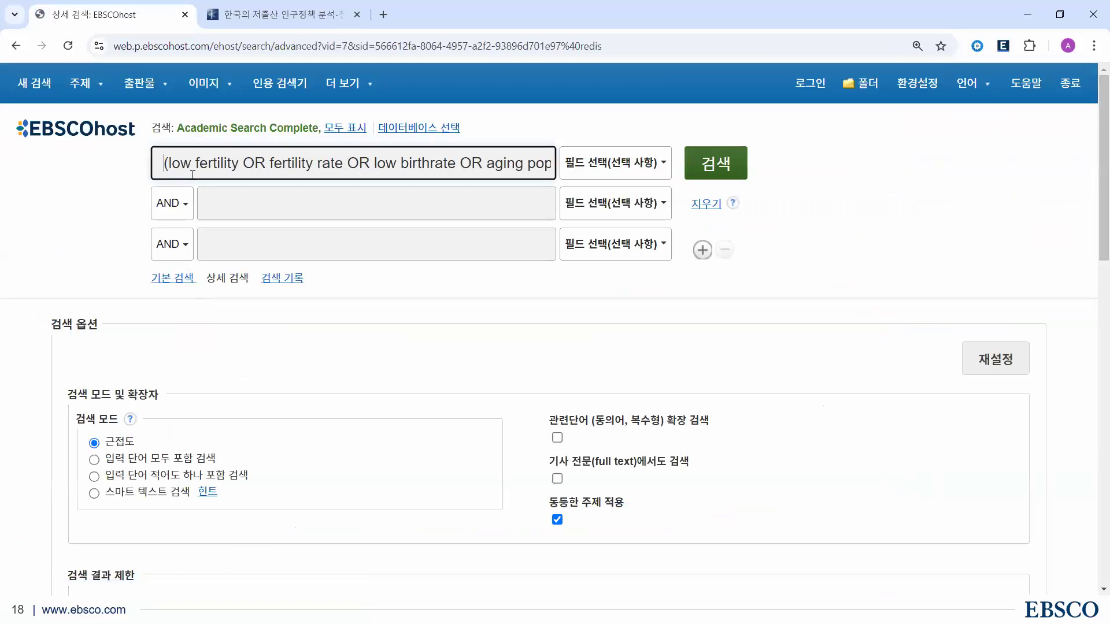
pyautogui.click(278, 197)
pyautogui.moveTo(427, 149); pyautogui.dragTo(555, 163)
pyautogui.moveTo(399, 162); pyautogui.dragTo(488, 163)
pyautogui.moveTo(558, 161); pyautogui.dragTo(554, 163)
pyautogui.hotkey('ctrl', 'c')
pyautogui.click(337, 196)
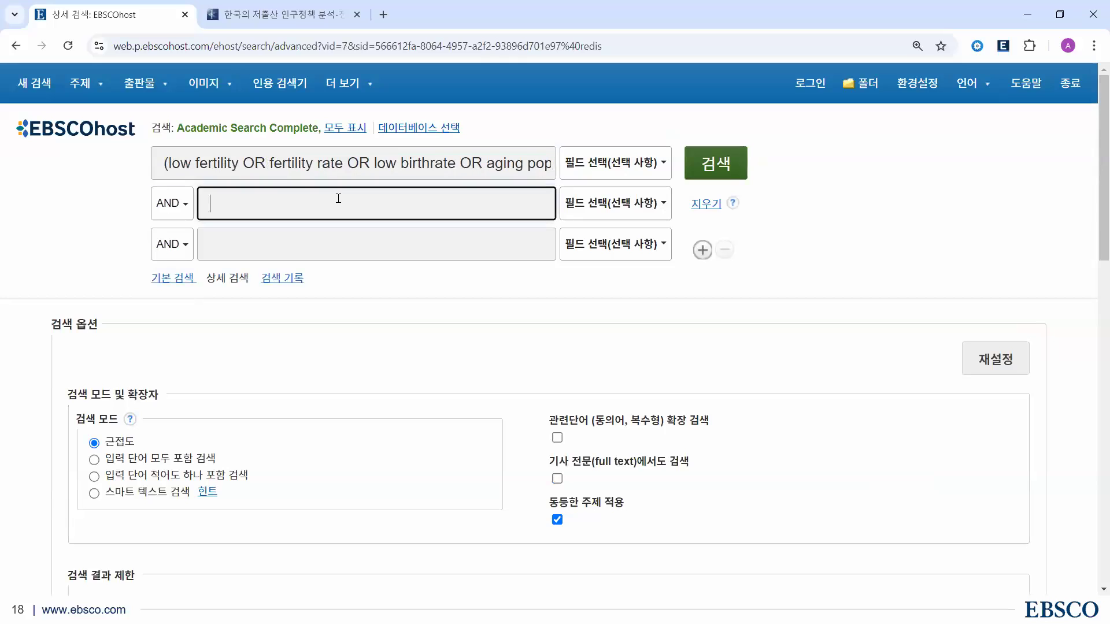
pyautogui.hotkey('ctrl', 'v')
# Keep AND as the second row's operator and reduce that row's text to policy
pyautogui.click(178, 207)
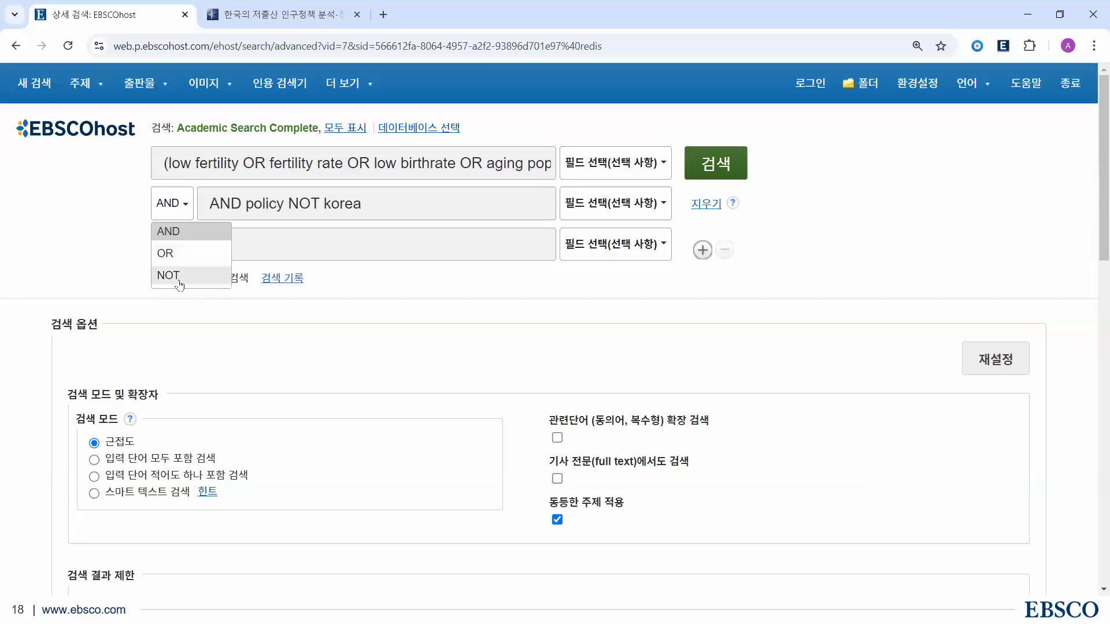
pyautogui.click(168, 231)
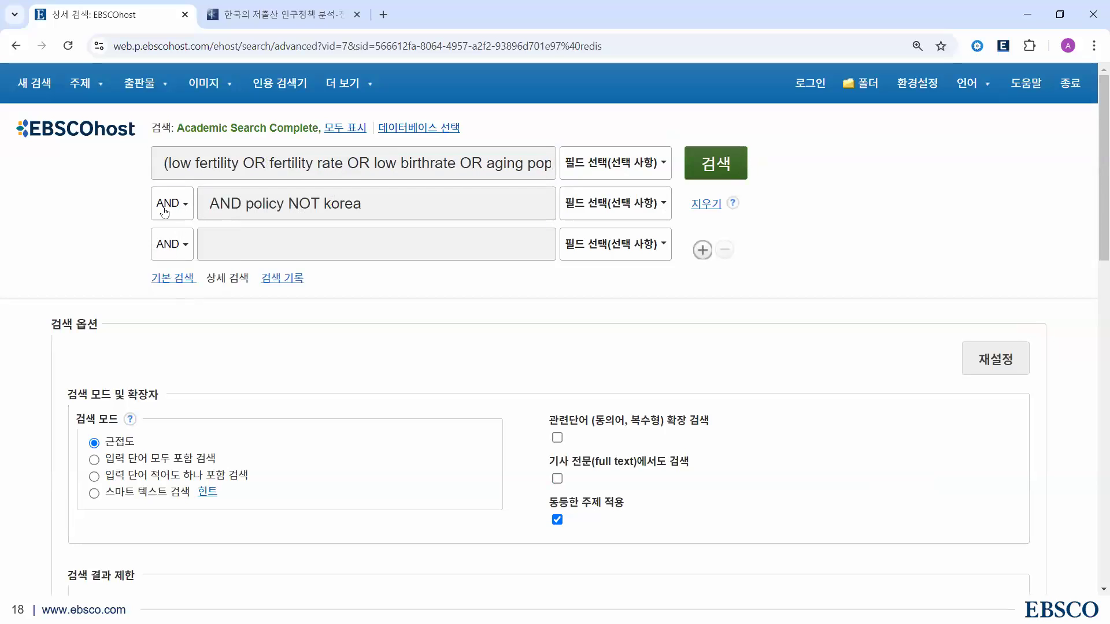
pyautogui.click(291, 203)
pyautogui.keyDown('shift'); pyautogui.click(463, 205); pyautogui.keyUp('shift')
pyautogui.press('BackSpace')
pyautogui.hotkey('ctrl', 'a')
pyautogui.hotkey('ctrl', 'v')
pyautogui.tripleClick(318, 205)
pyautogui.click(262, 207)
pyautogui.hotkey('shift', 'End')
pyautogui.press('BackSpace')
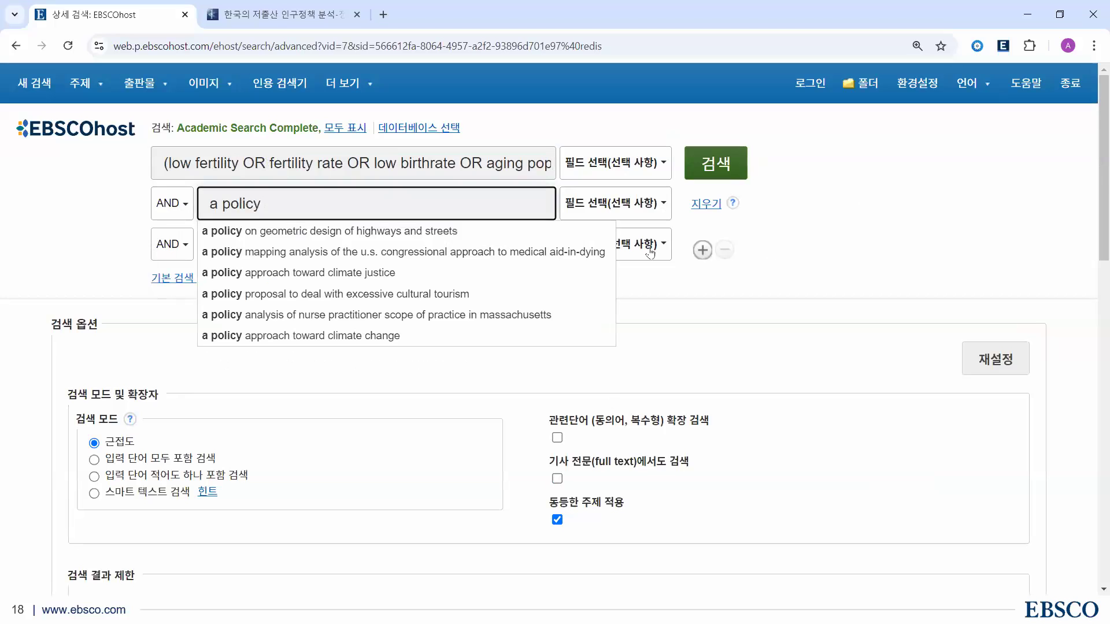
pyautogui.press('BackSpace')
pyautogui.press('BackSpace')
# Enter korea in the third row with the NOT operator and run the advanced search
pyautogui.click(245, 248)
pyautogui.write('NOT korea')
pyautogui.doubleClick(227, 245)
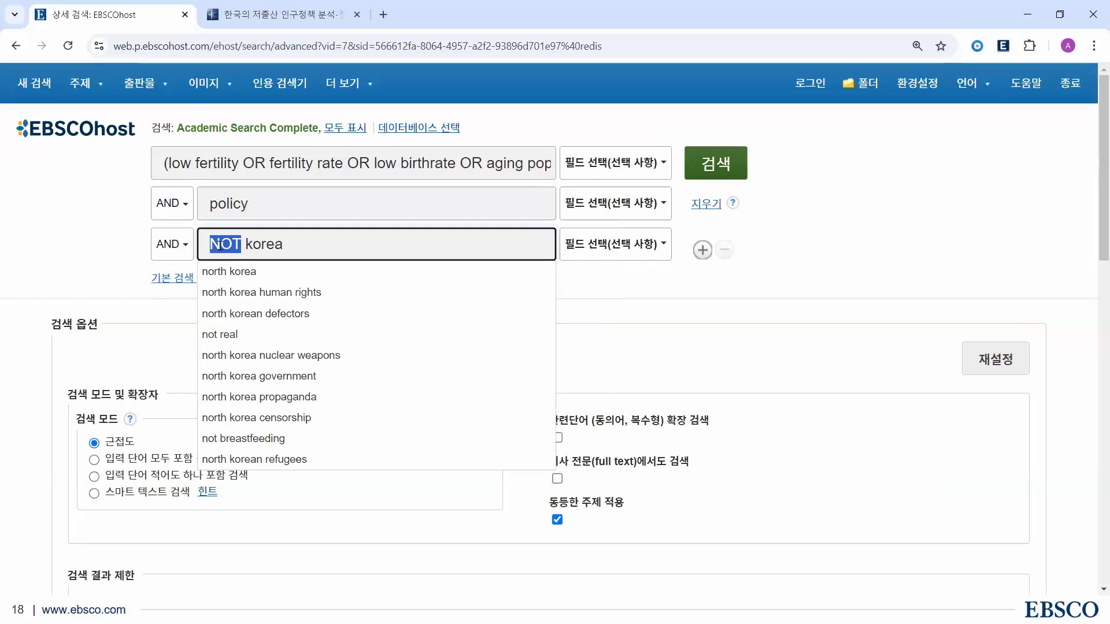
pyautogui.press('BackSpace')
pyautogui.press('Delete')
pyautogui.click(171, 244)
pyautogui.click(172, 315)
pyautogui.click(720, 170)
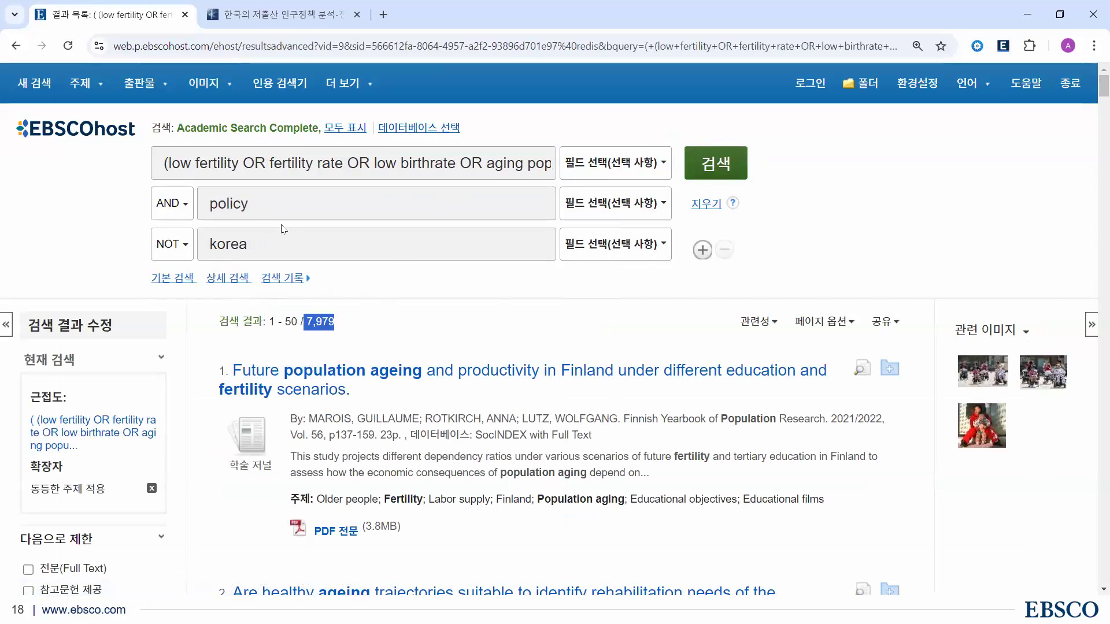
# Remove the parentheses around the fertility terms in the first row and put them back
pyautogui.moveTo(169, 163); pyautogui.dragTo(121, 165)
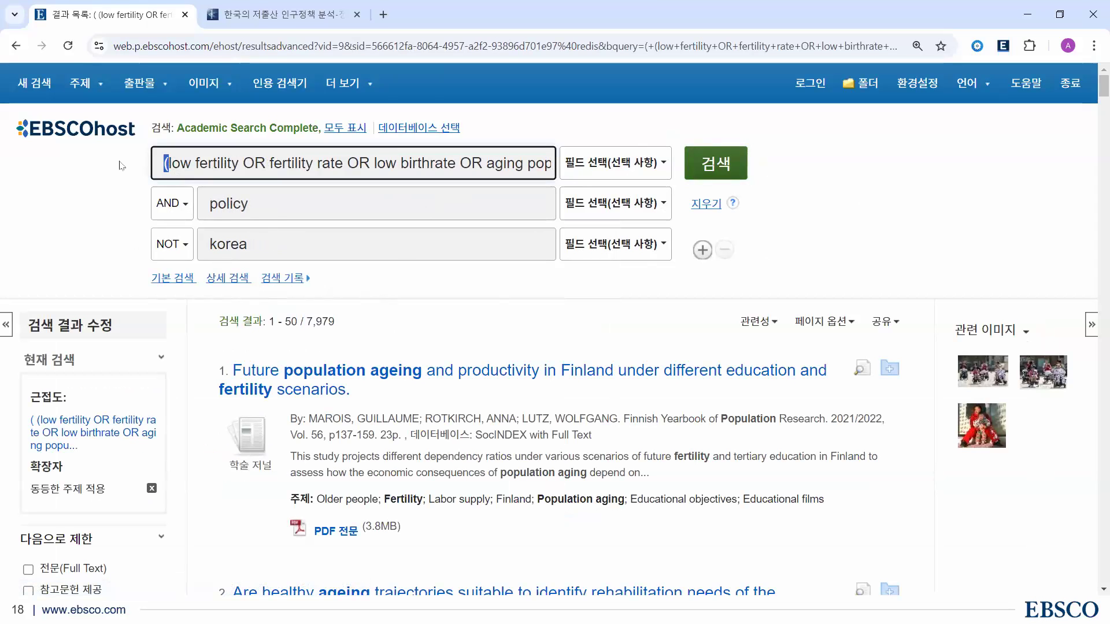
pyautogui.press('BackSpace')
pyautogui.press('End')
pyautogui.press('BackSpace')
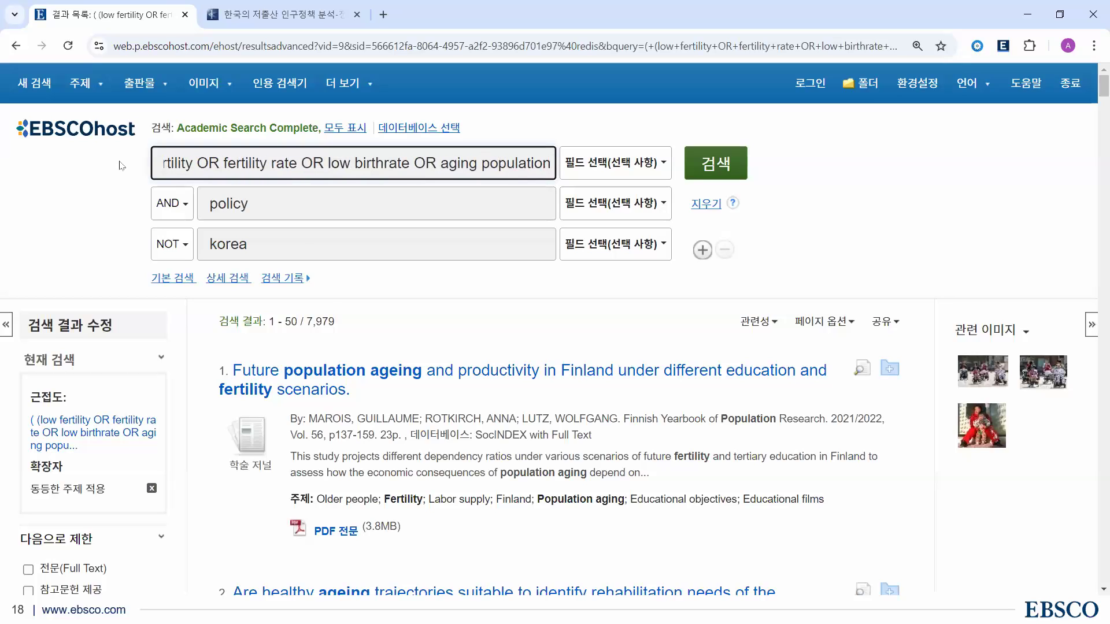
pyautogui.moveTo(182, 163); pyautogui.dragTo(124, 167)
pyautogui.click(200, 160)
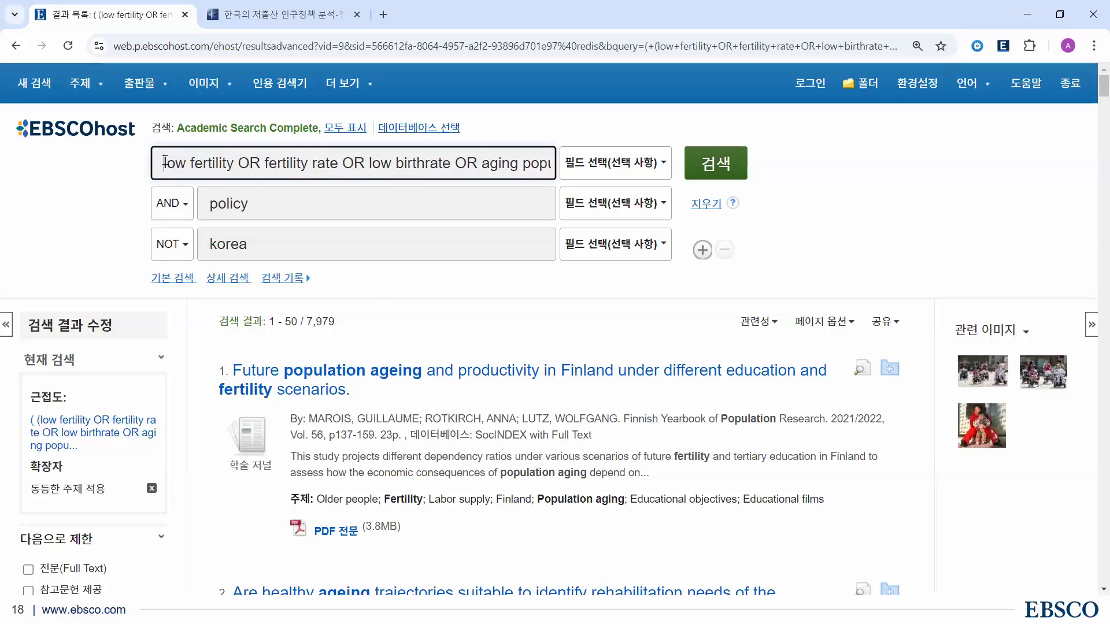
pyautogui.moveTo(186, 163); pyautogui.dragTo(627, 168)
pyautogui.write(')')
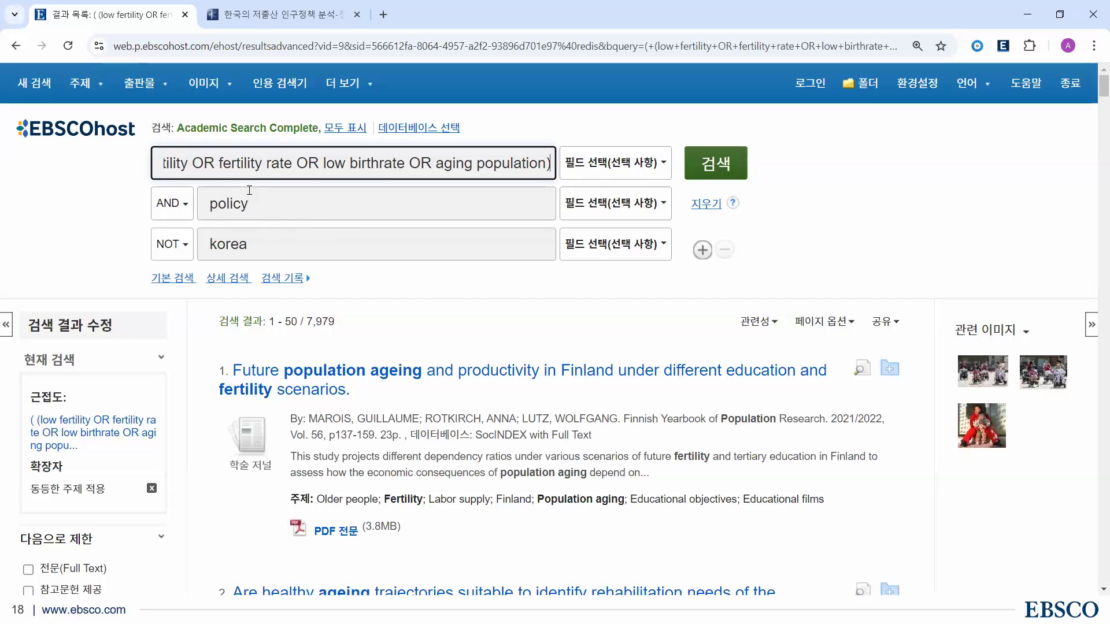
pyautogui.click(202, 172)
pyautogui.hotkey('shift', 'Home')
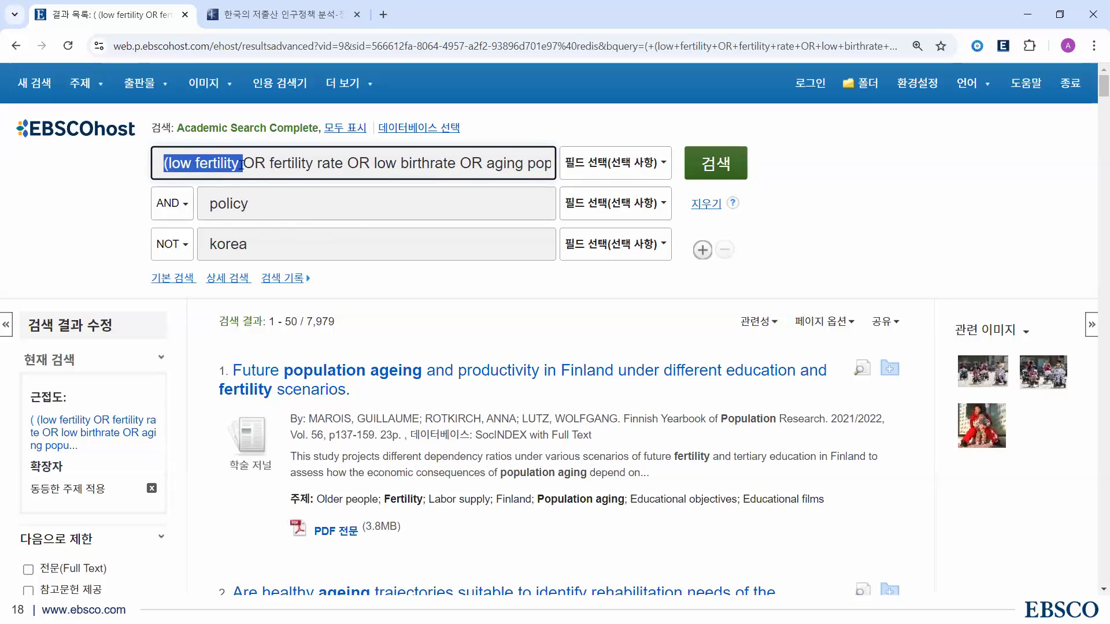
# Limit the fertility terms row and the policy row to the TI 제목 (title) field and rerun the search
pyautogui.click(633, 171)
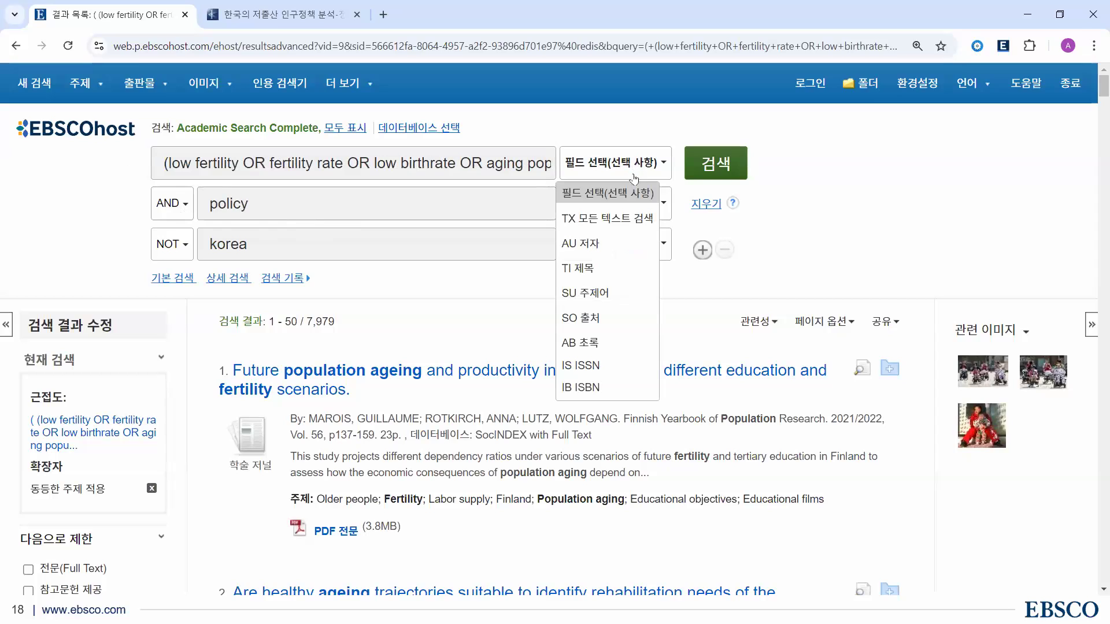
pyautogui.click(616, 268)
pyautogui.moveTo(172, 163); pyautogui.dragTo(405, 172)
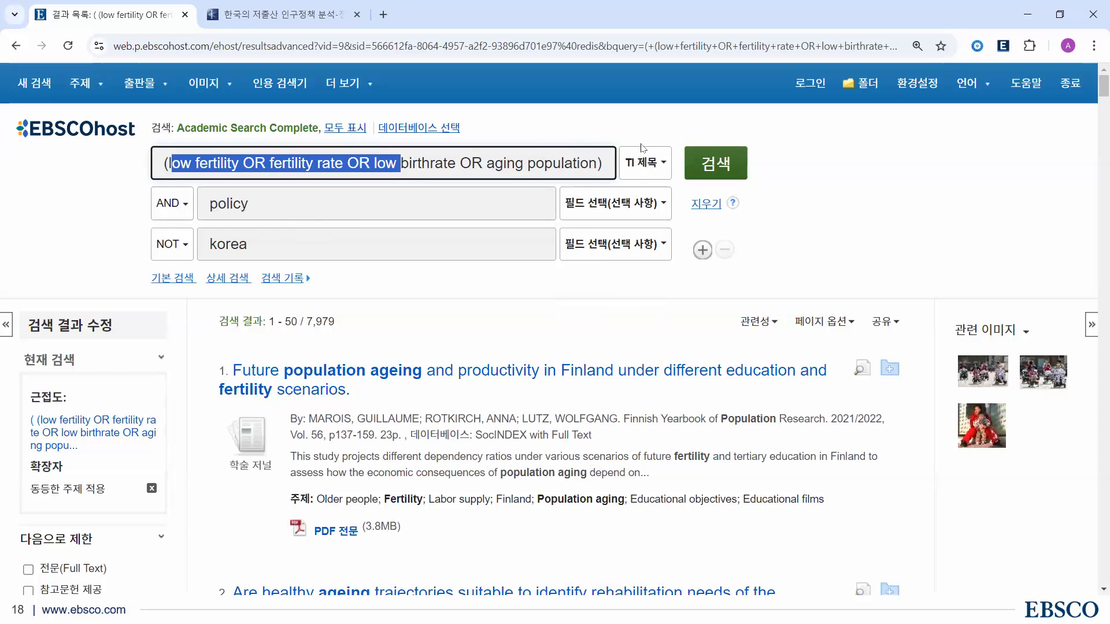
pyautogui.click(634, 196)
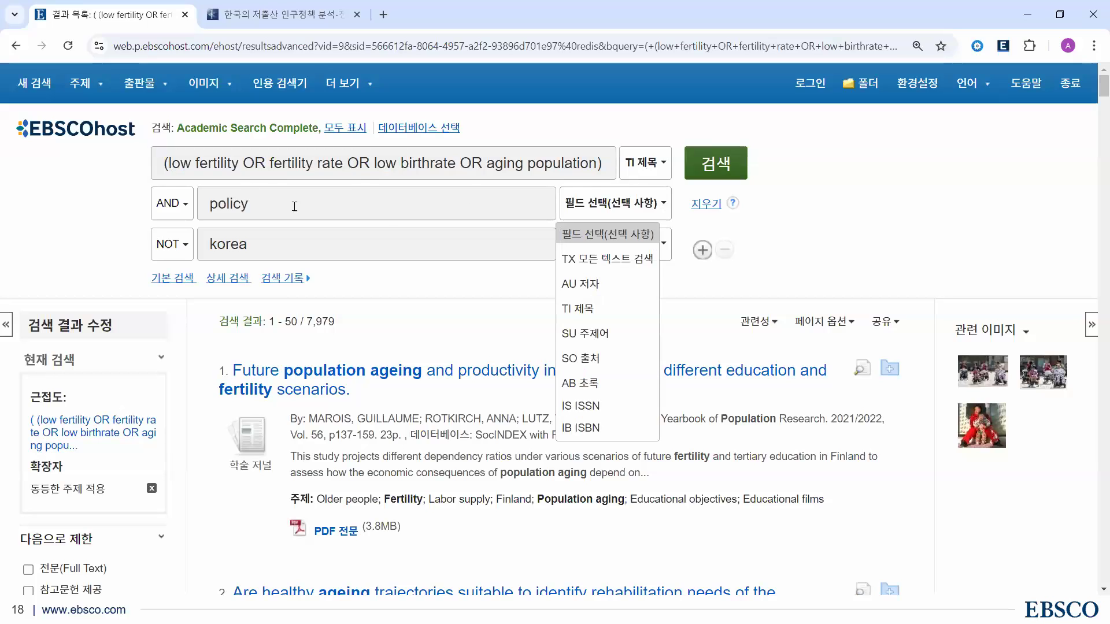
pyautogui.click(581, 310)
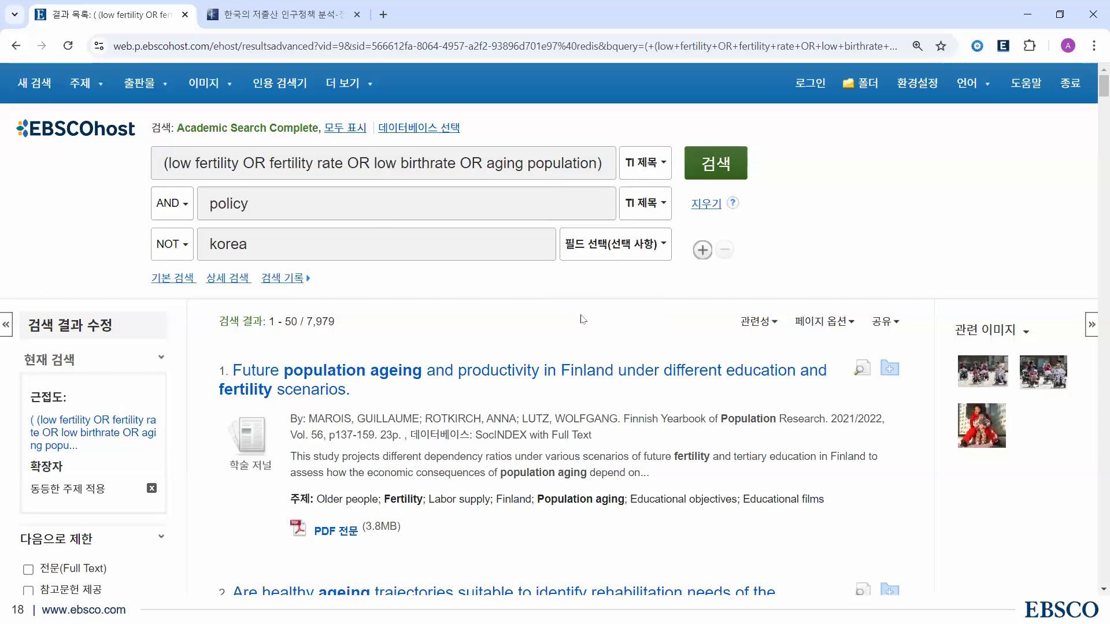
pyautogui.click(716, 163)
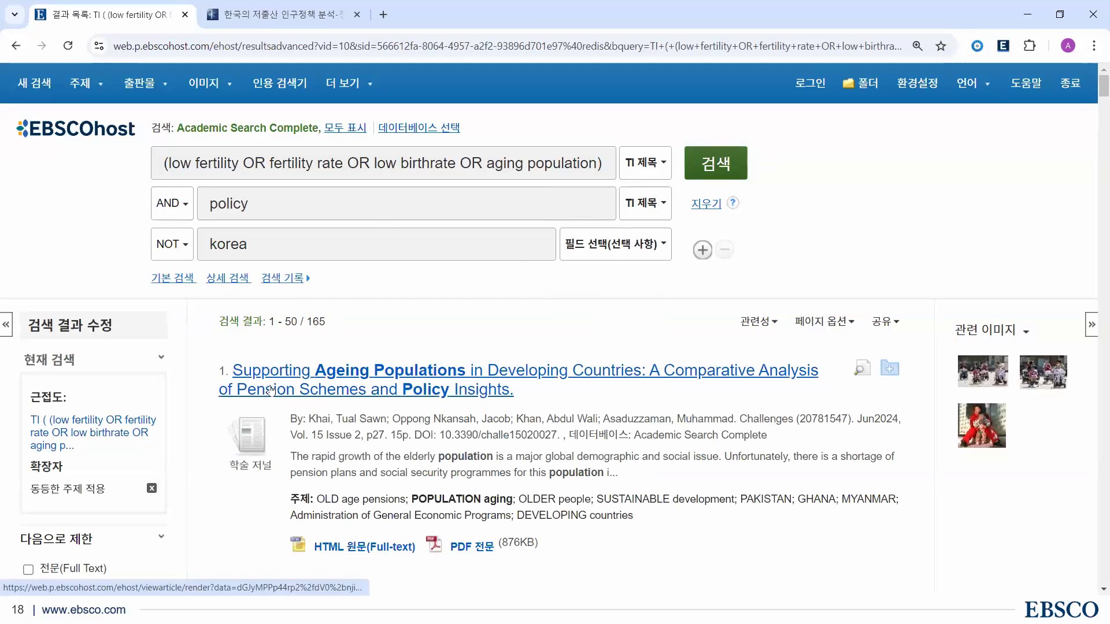
pyautogui.scroll(-6, 289, 379)
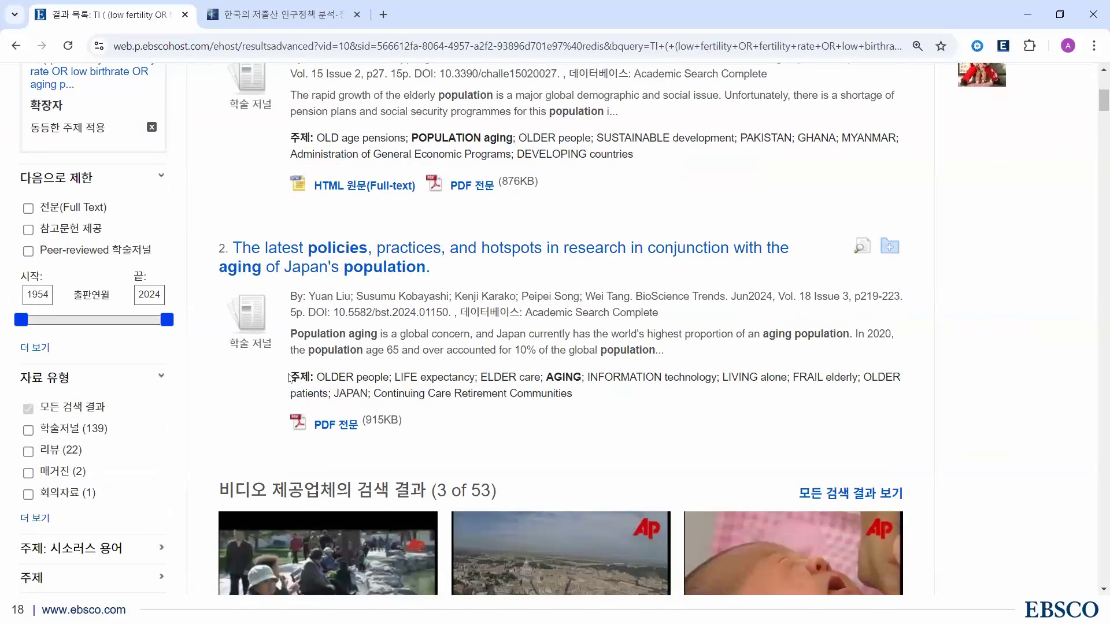
pyautogui.scroll(-10, 289, 379)
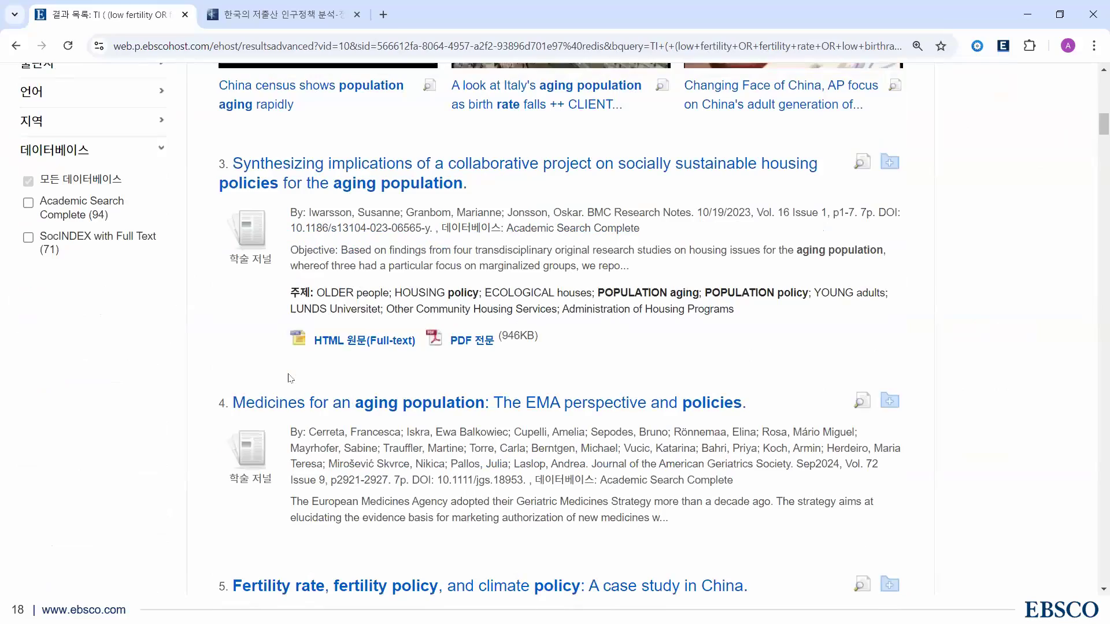
pyautogui.scroll(-4, 289, 379)
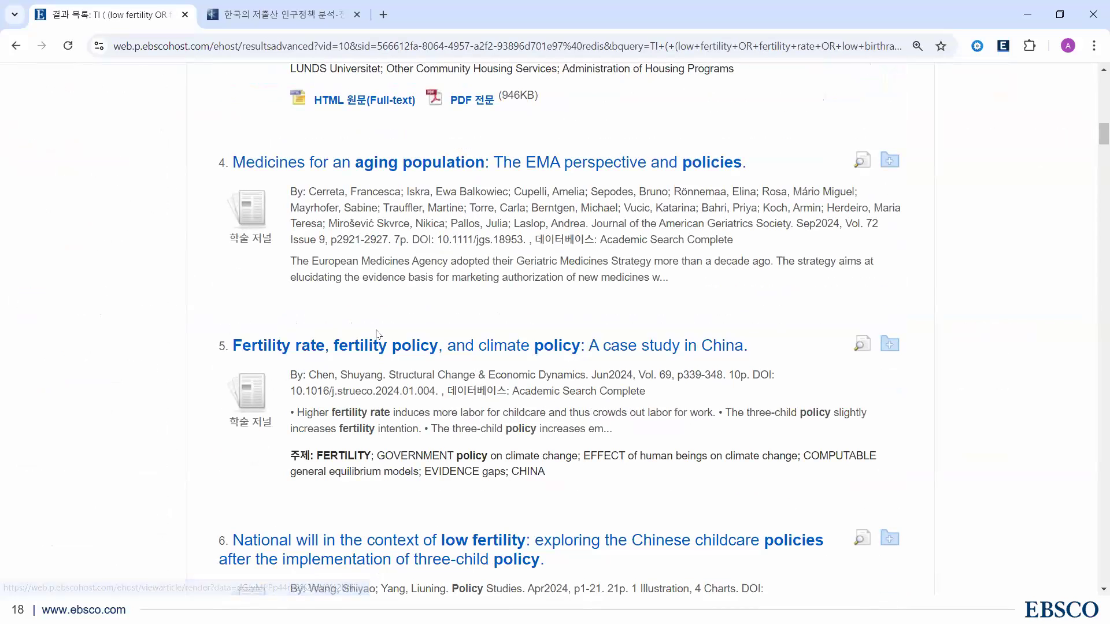
# Reset the field limits of the fertility terms row and the policy row to 필드 선택(선택 사항) and rerun the search
pyautogui.scroll(15, 408, 272)
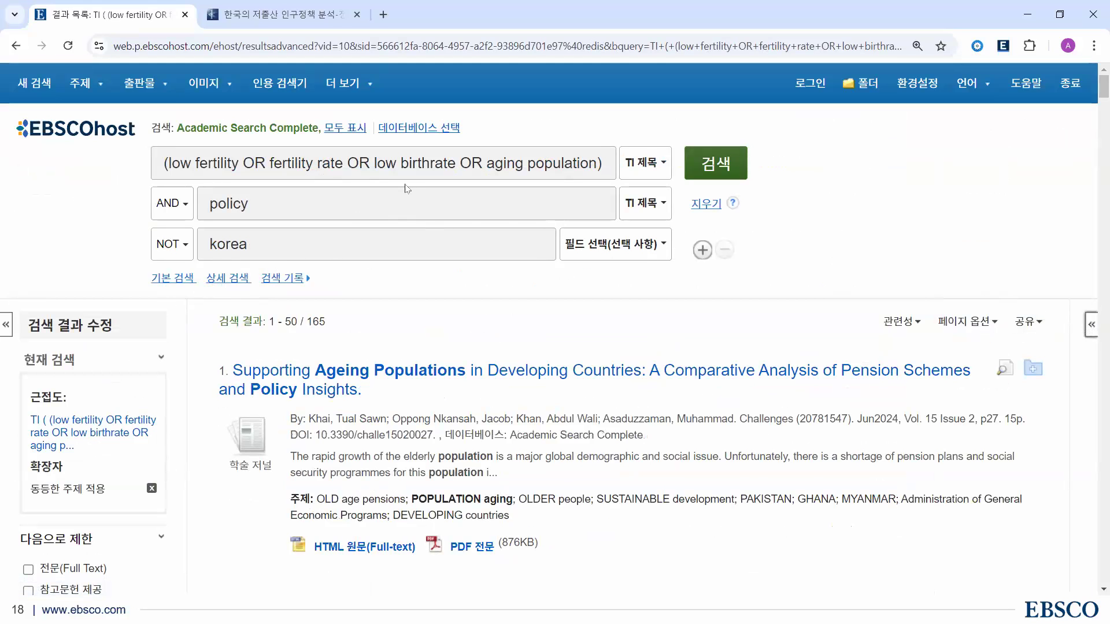
pyautogui.scroll(-2, 349, 251)
pyautogui.scroll(2, 189, 273)
pyautogui.scroll(-4, 171, 267)
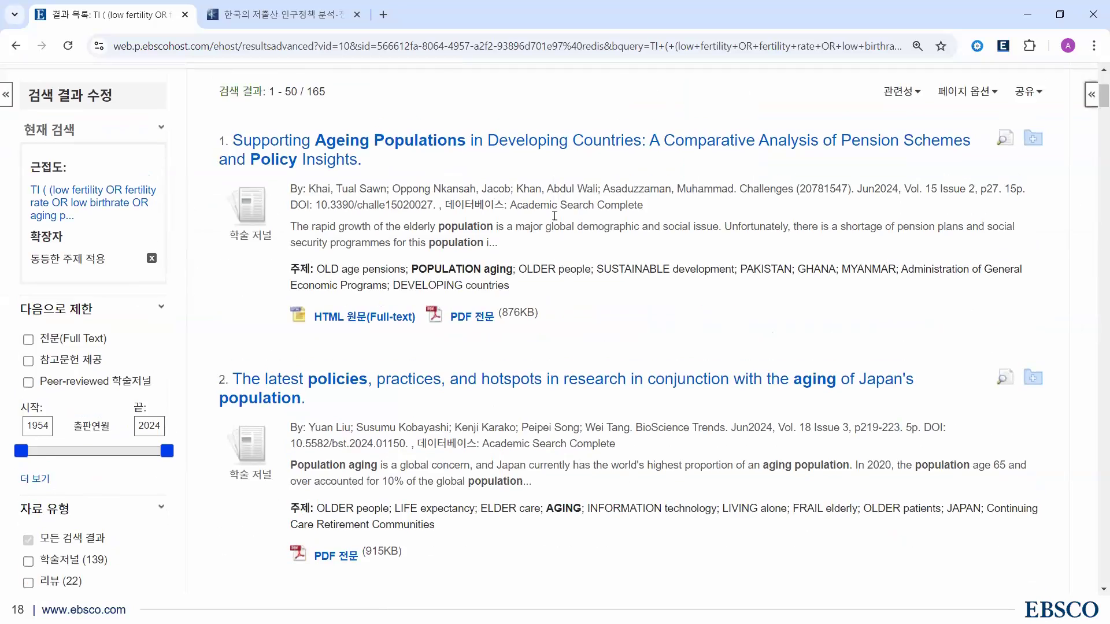
pyautogui.scroll(4, 635, 231)
pyautogui.click(651, 204)
pyautogui.click(651, 203)
pyautogui.click(651, 203)
pyautogui.click(651, 204)
pyautogui.click(650, 209)
pyautogui.click(641, 228)
pyautogui.click(714, 171)
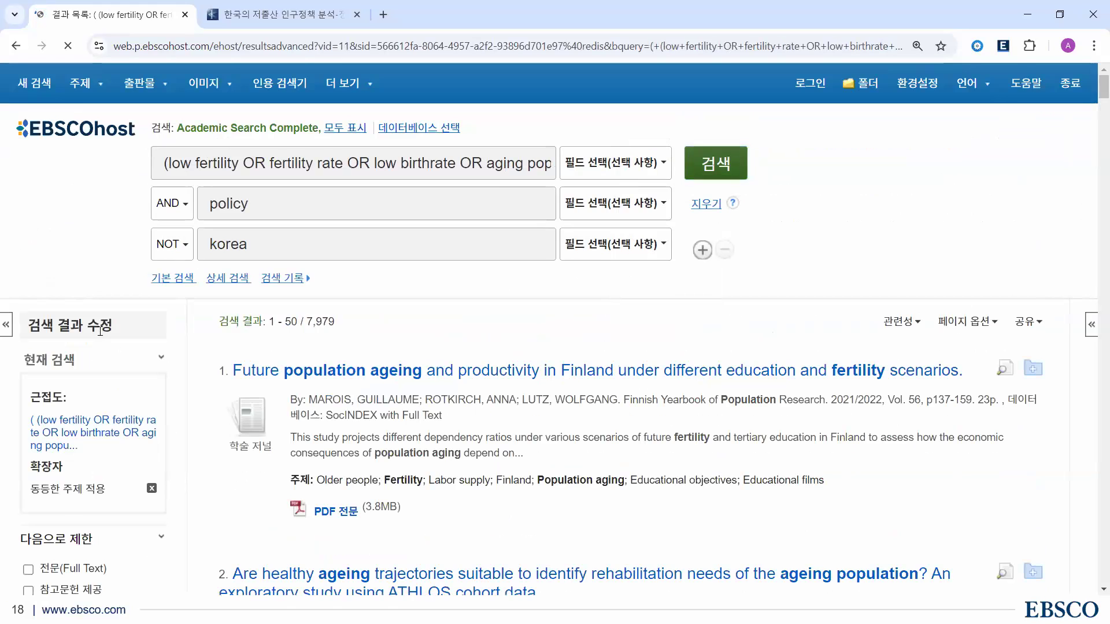
# Limit the results to 전문(Full Text) and set the publication date range's start year to 2014
pyautogui.scroll(-4, 99, 341)
pyautogui.click(52, 329)
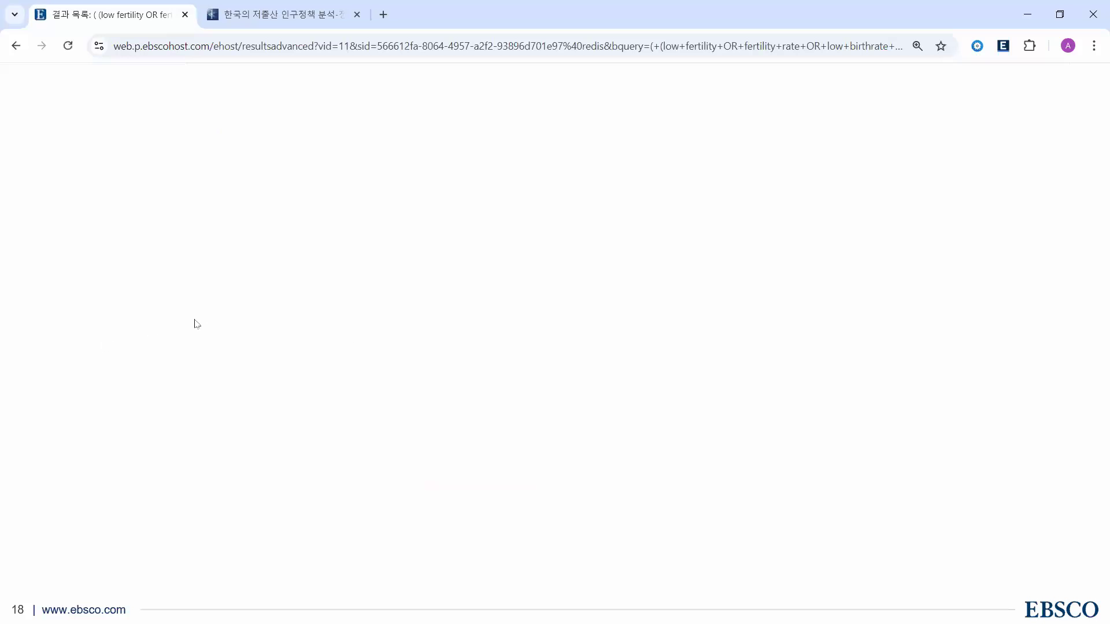
pyautogui.scroll(-4, 260, 330)
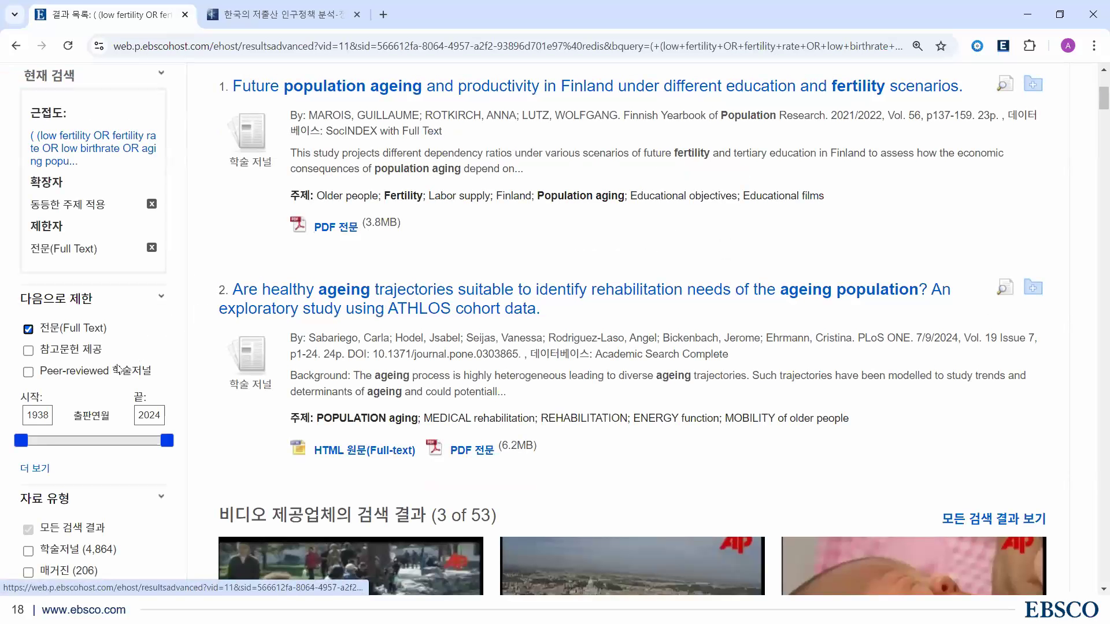
pyautogui.doubleClick(42, 410)
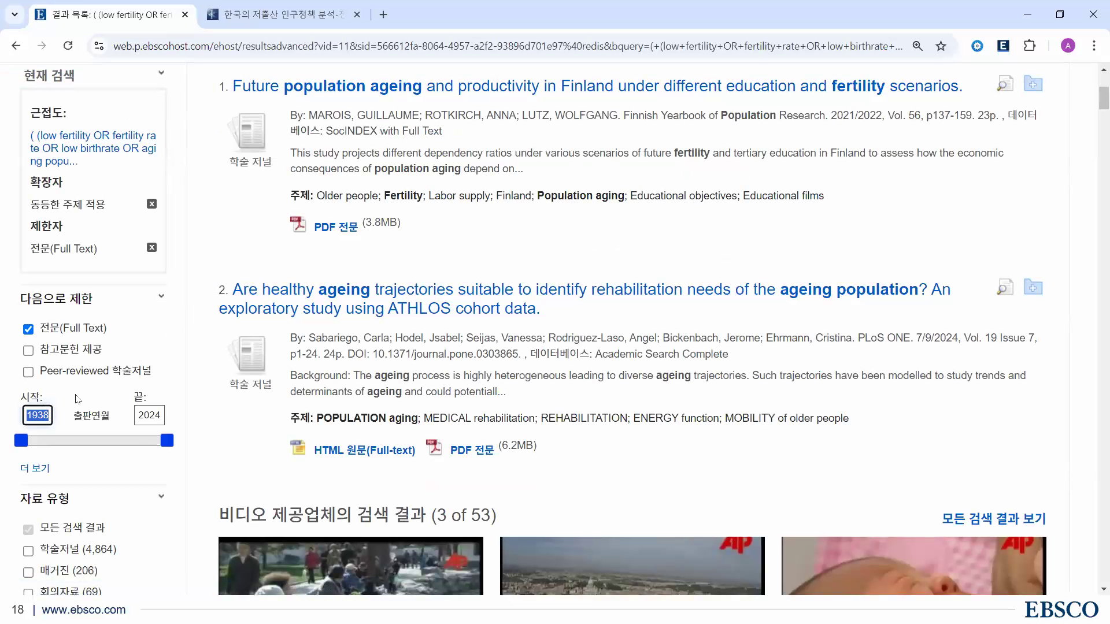
pyautogui.write('20')
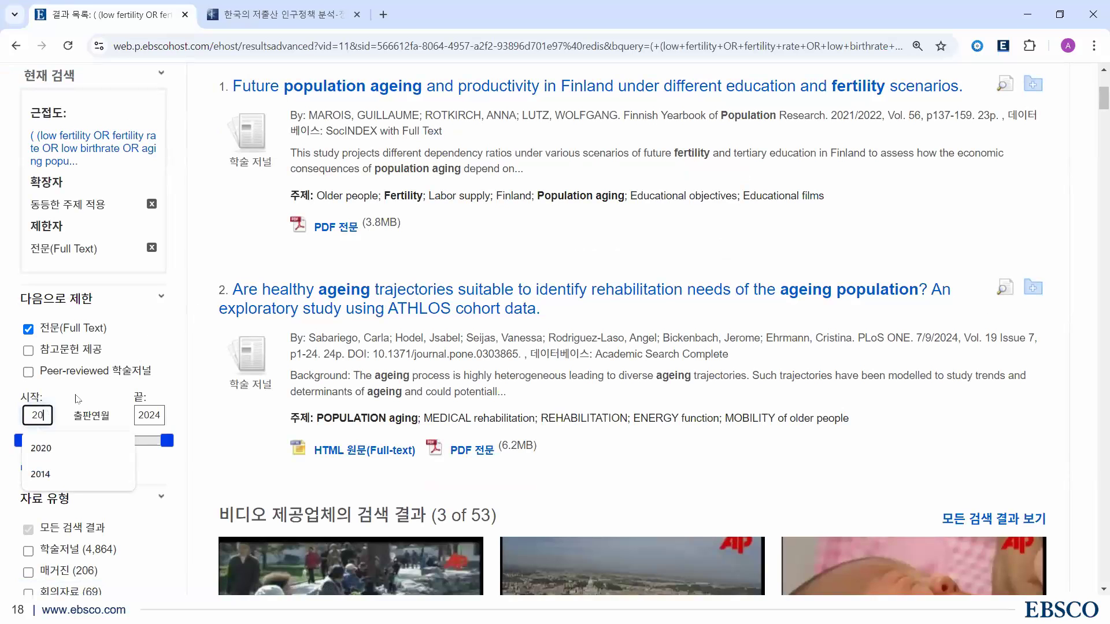
pyautogui.write('14')
pyautogui.press('Return')
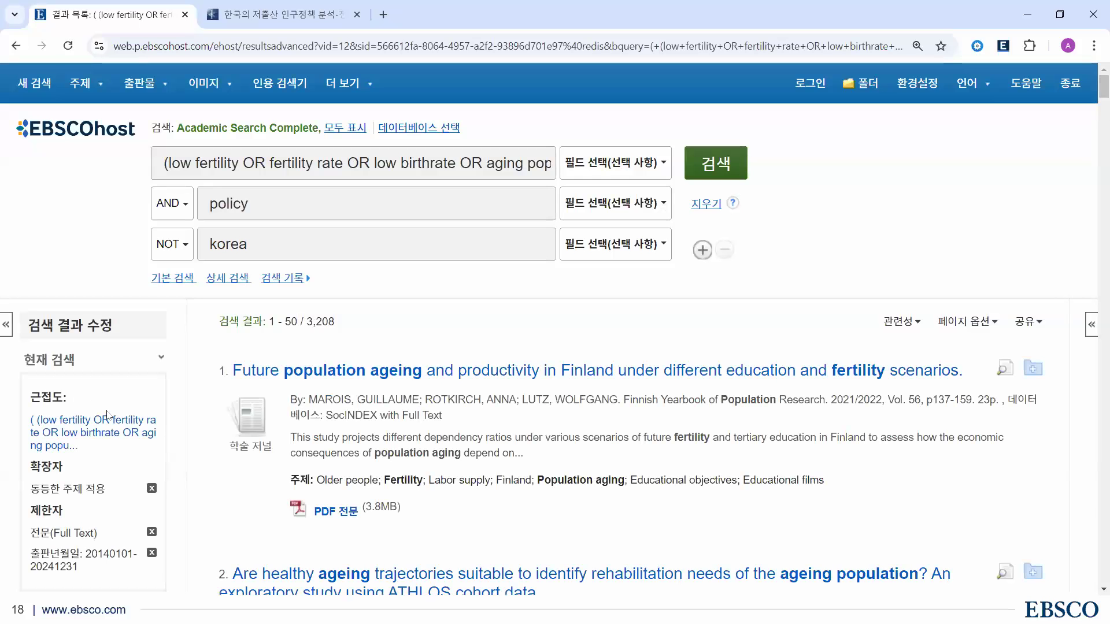
# Restrict the source type of the results to 학술저널 (academic journals)
pyautogui.scroll(-2, 75, 413)
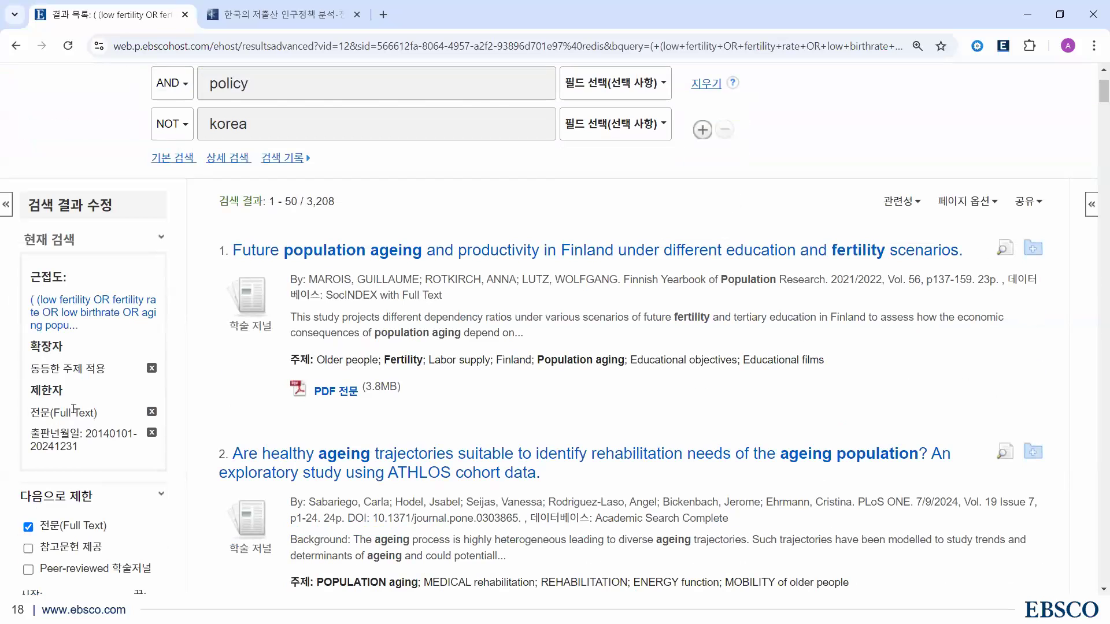
pyautogui.scroll(-4, 73, 409)
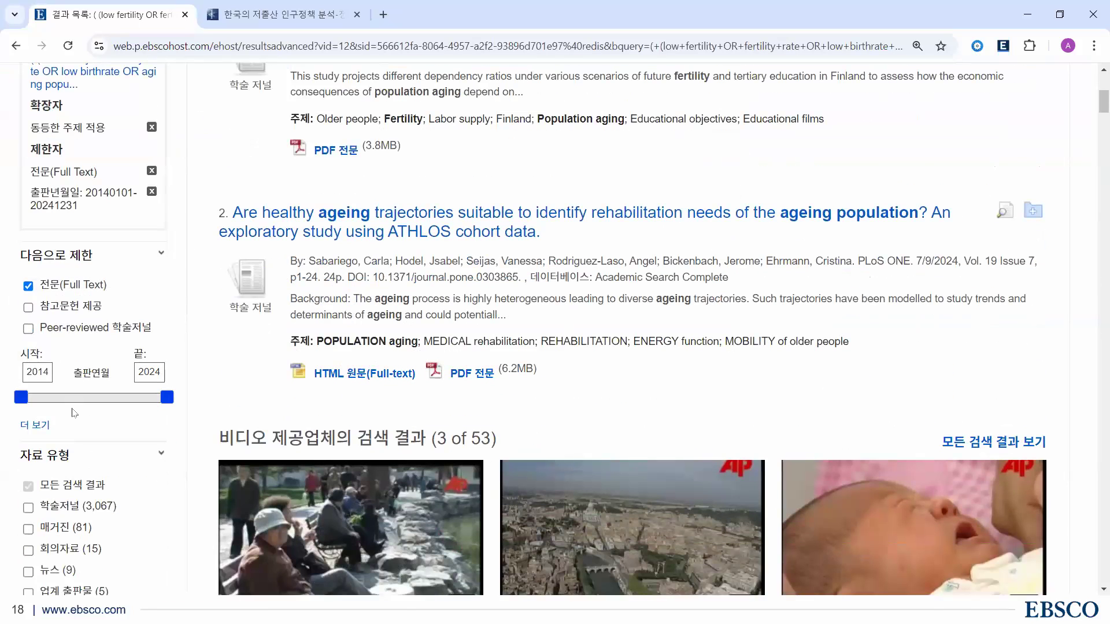
pyautogui.scroll(-2, 74, 417)
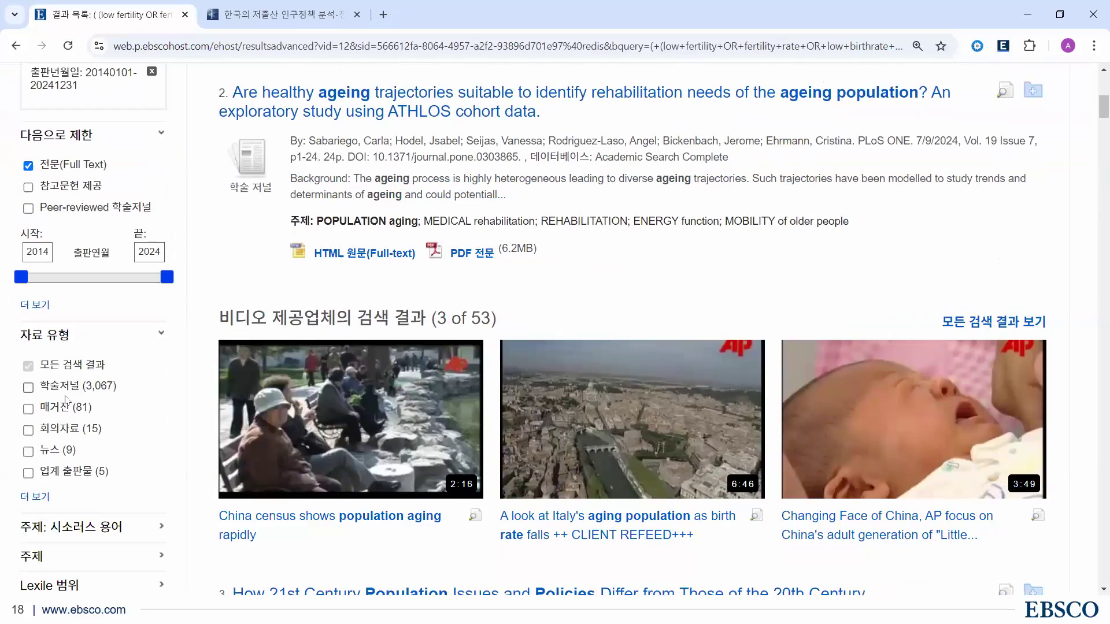
pyautogui.click(27, 387)
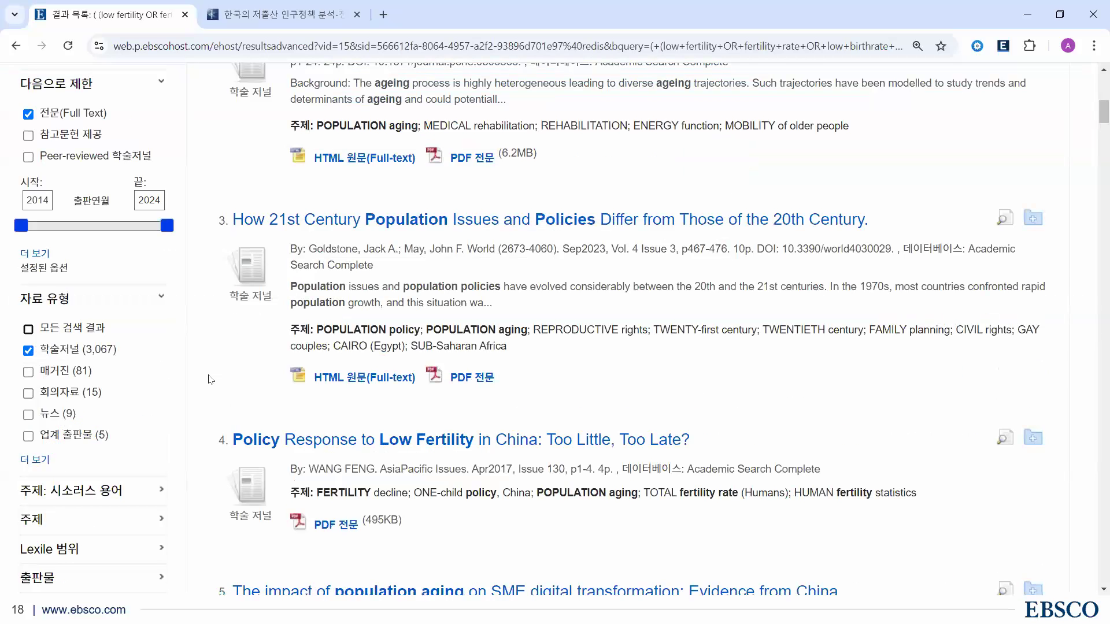
# Look over the refined results and show the full list of databases being searched
pyautogui.scroll(-2, 211, 379)
pyautogui.scroll(-2, 211, 379)
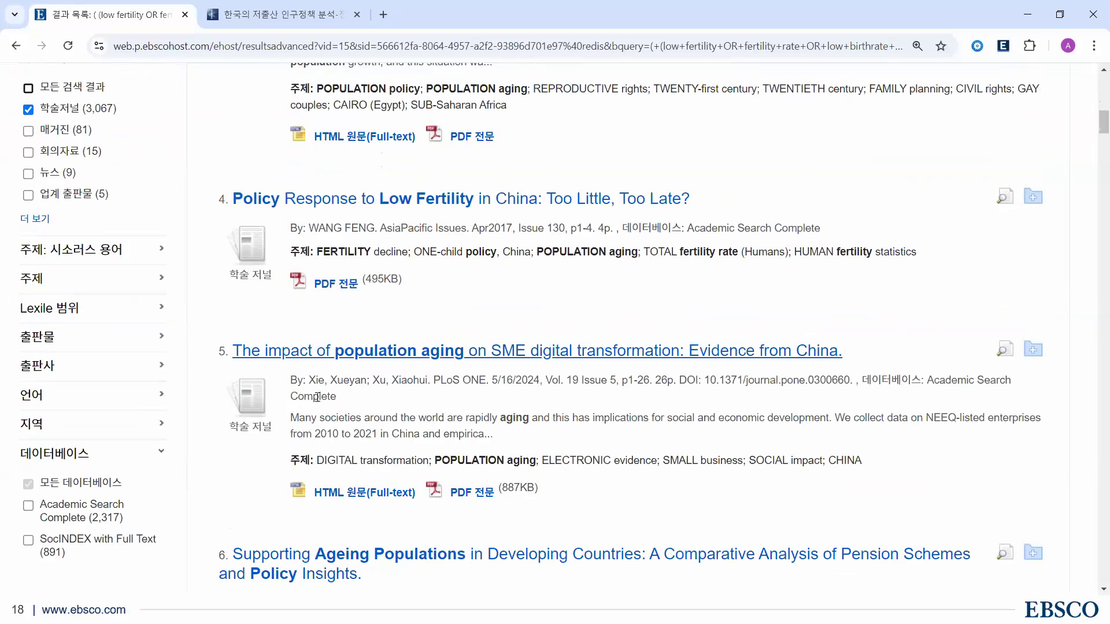
pyautogui.scroll(6, 361, 355)
pyautogui.scroll(8, 481, 276)
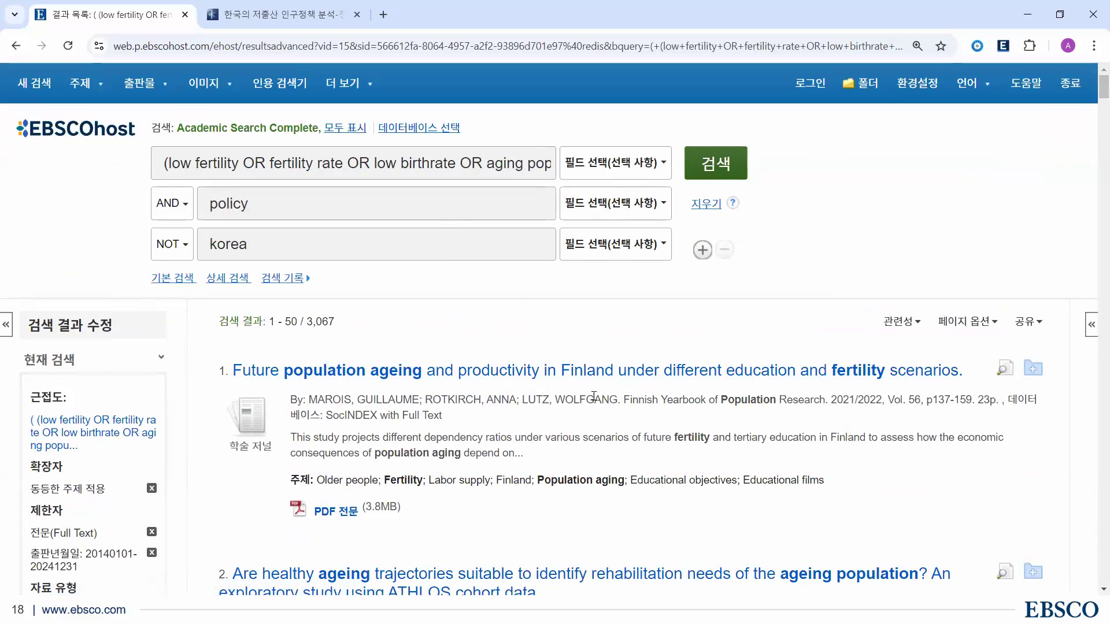
pyautogui.click(356, 129)
pyautogui.moveTo(277, 128); pyautogui.dragTo(430, 127)
pyautogui.click(430, 128)
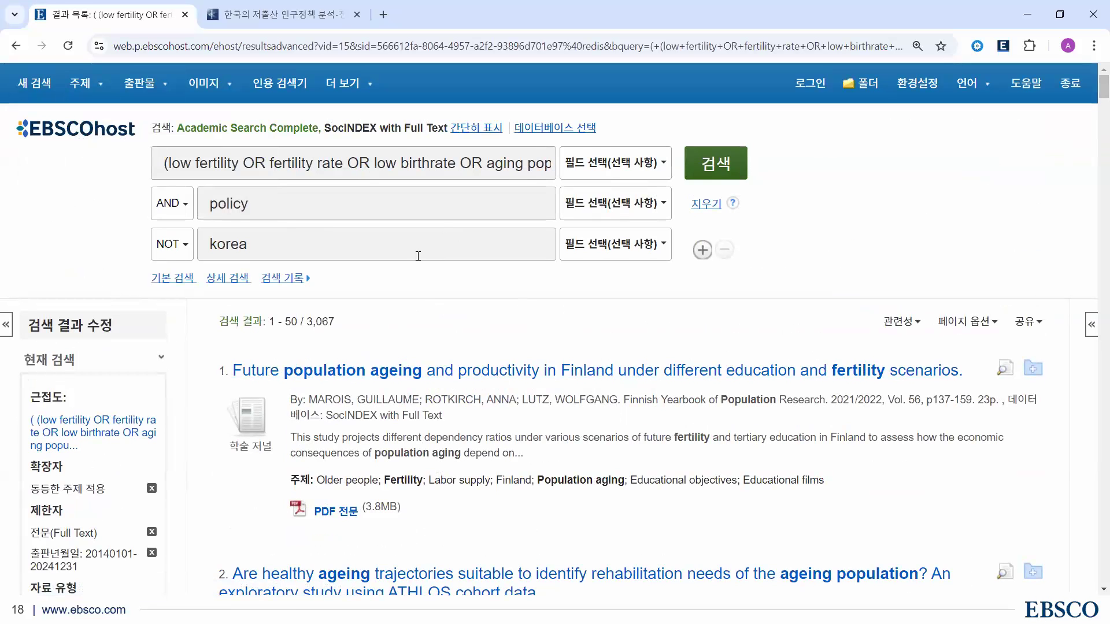
# Open the detailed record of the first result, on population ageing in Finland, and examine its source, subject terms and geographic term
pyautogui.scroll(-2, 387, 331)
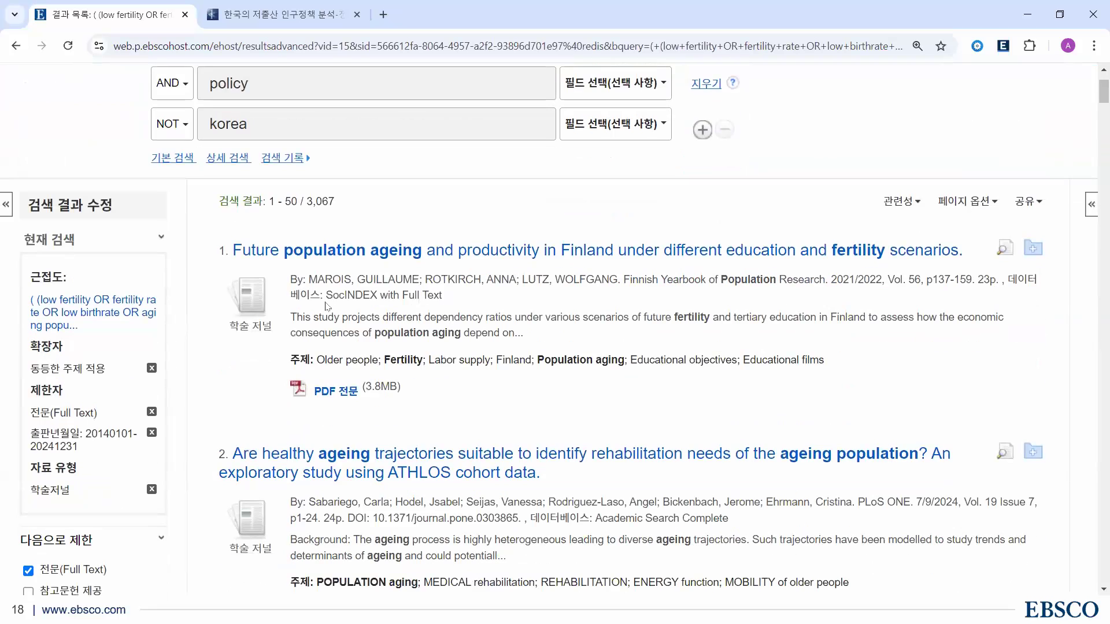
pyautogui.click(388, 255)
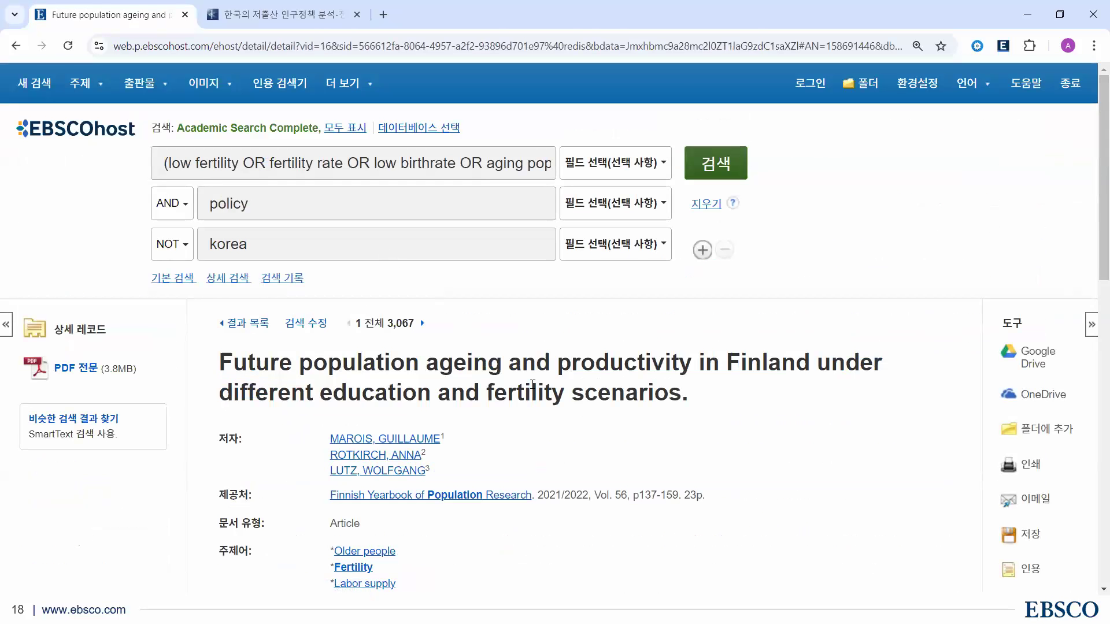
pyautogui.scroll(-4, 532, 384)
pyautogui.moveTo(227, 254); pyautogui.dragTo(582, 255)
pyautogui.click(584, 255)
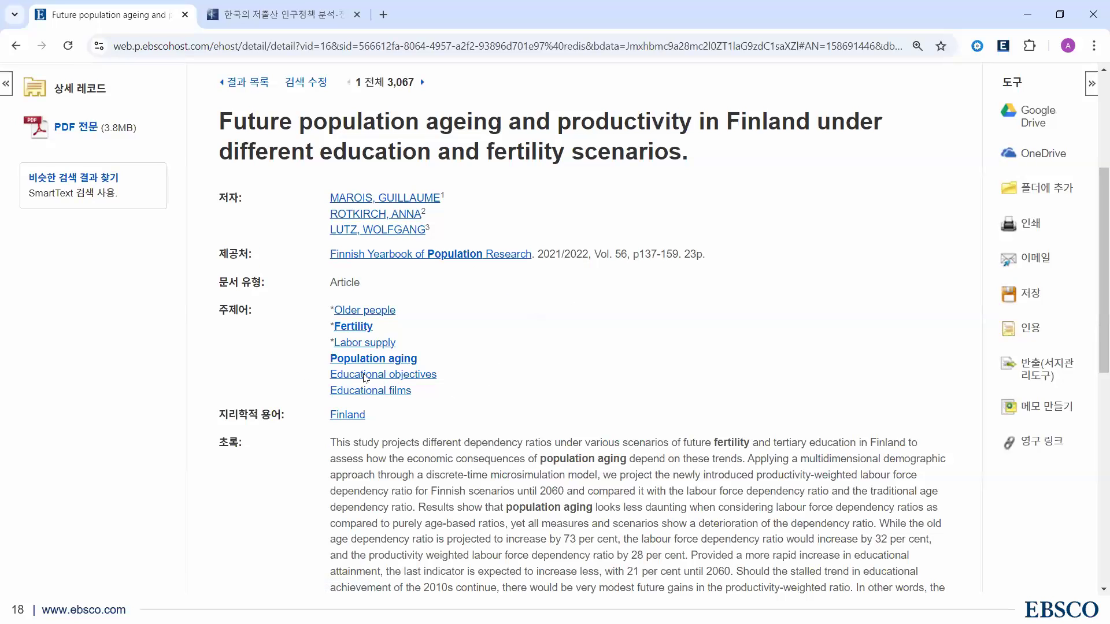
pyautogui.moveTo(252, 310); pyautogui.dragTo(477, 417)
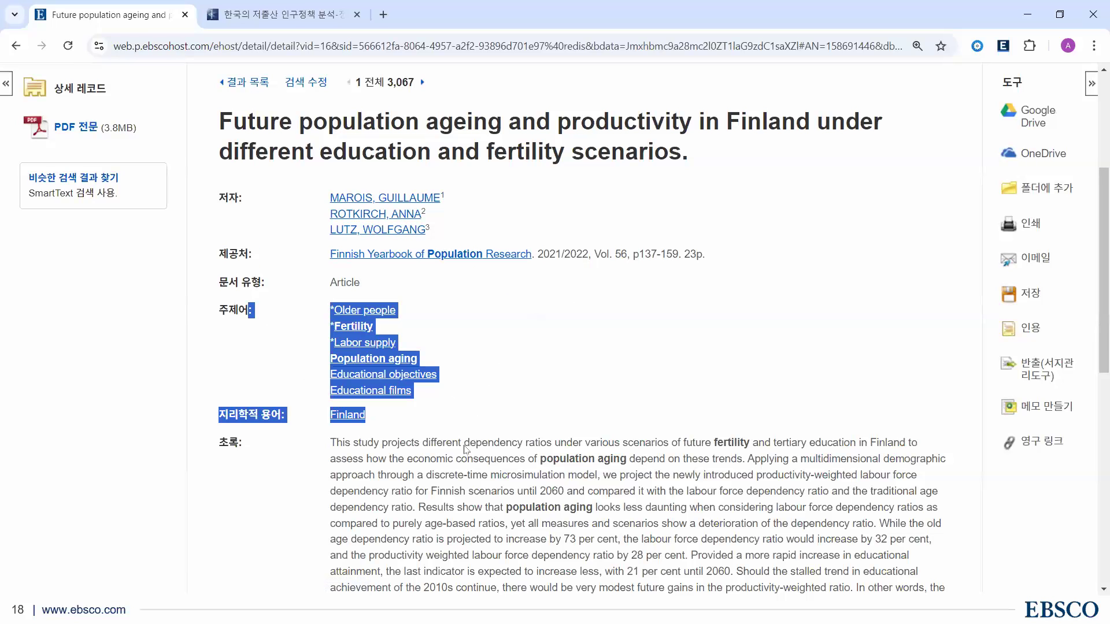
pyautogui.click(495, 384)
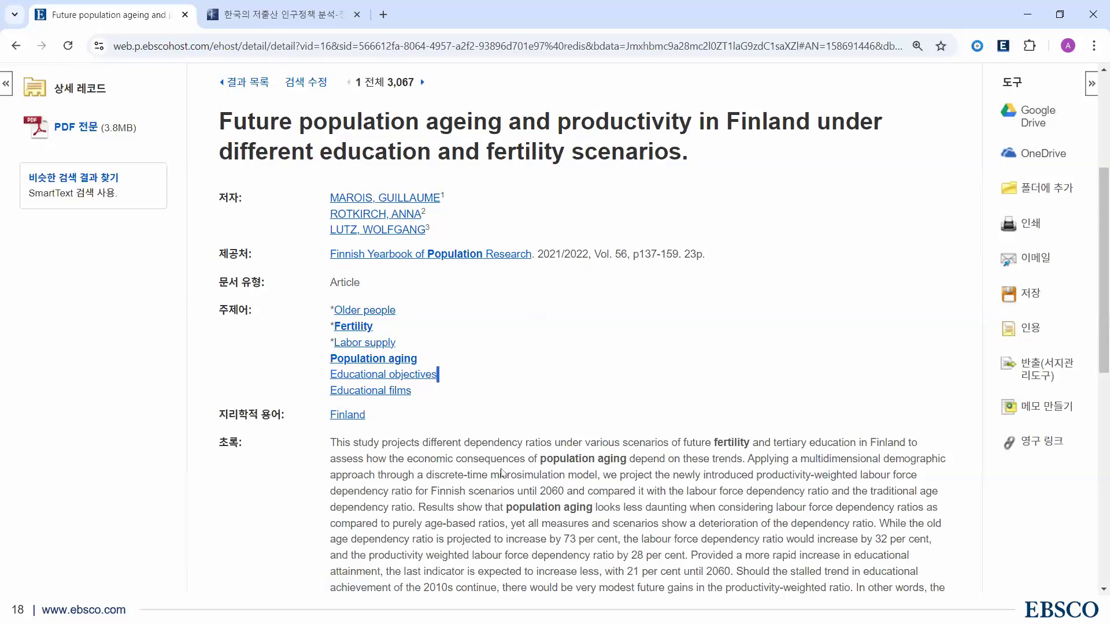
# Copy the article's whole abstract, open Google Translate in the second browser tab and translate the abstract from English to Korean
pyautogui.scroll(-2, 501, 473)
pyautogui.moveTo(332, 323); pyautogui.dragTo(699, 396)
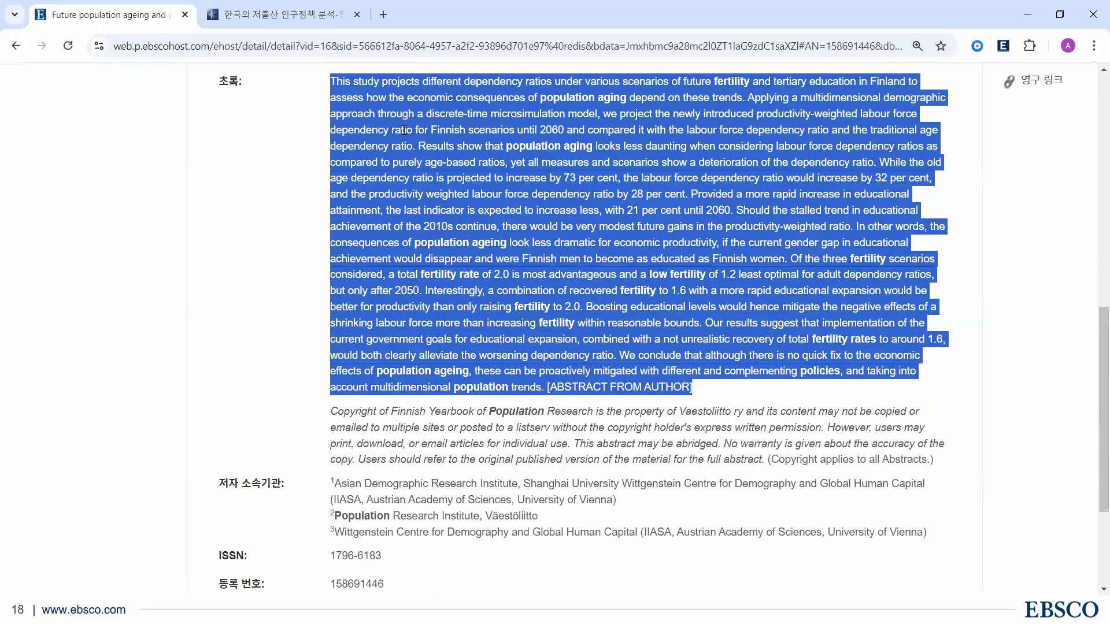
pyautogui.click(286, 13)
pyautogui.write('g')
pyautogui.press('BackSpace')
pyautogui.write('tra')
pyautogui.press('Return')
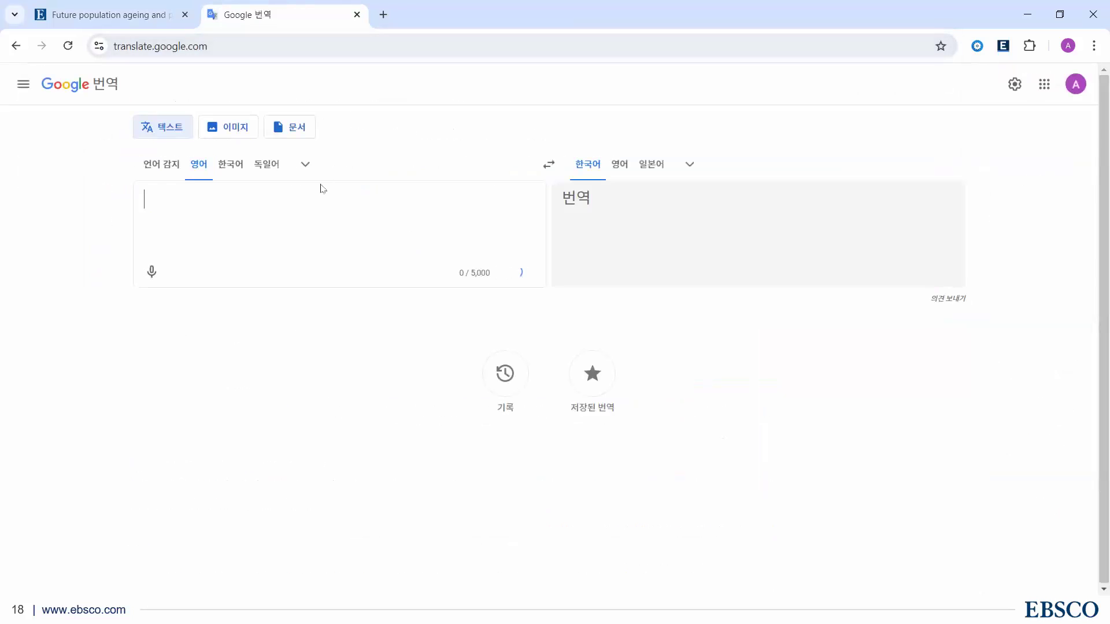
pyautogui.hotkey('ctrl', 'v')
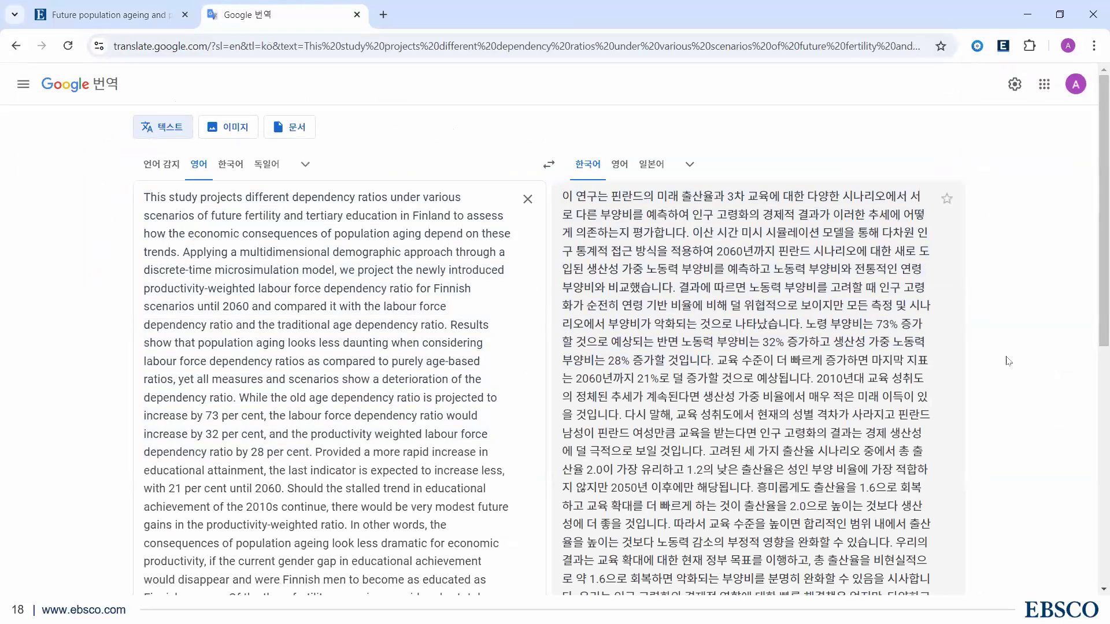
pyautogui.scroll(-2, 861, 509)
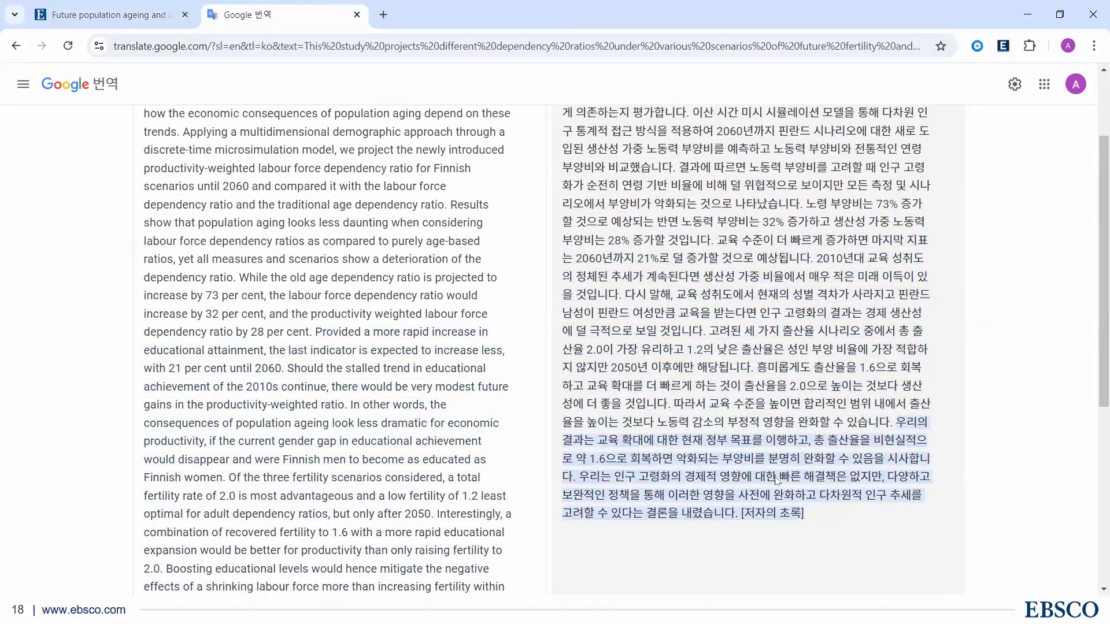
# Return to the article record in EBSCOhost, open its PDF full text and dismiss the external-link notice
pyautogui.hotkey('ctrl', 'shift', 'Tab')
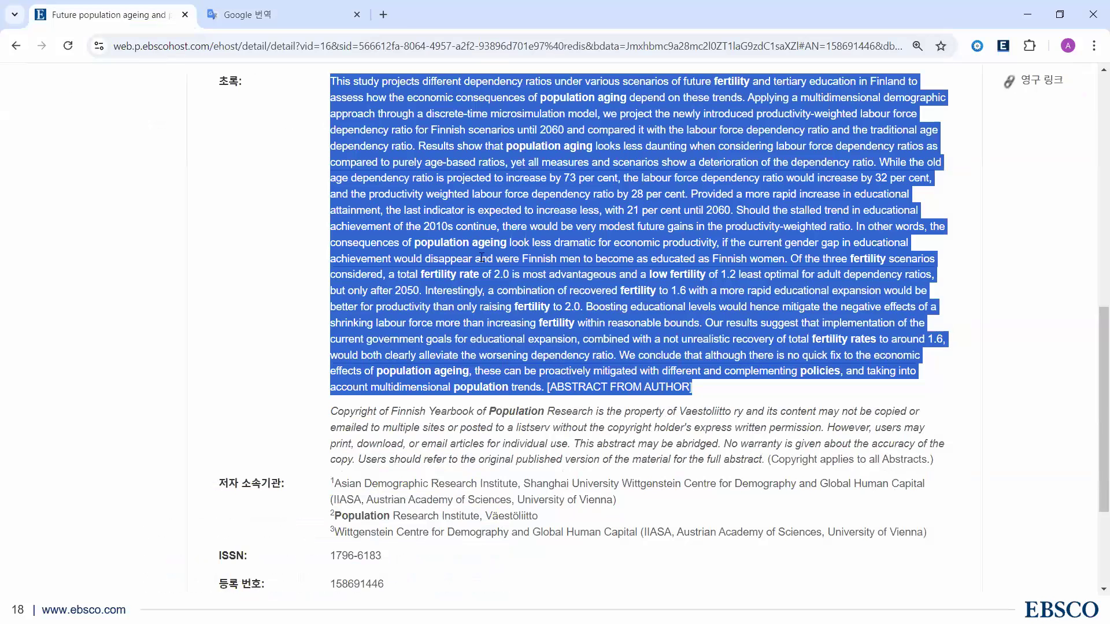
pyautogui.scroll(8, 481, 261)
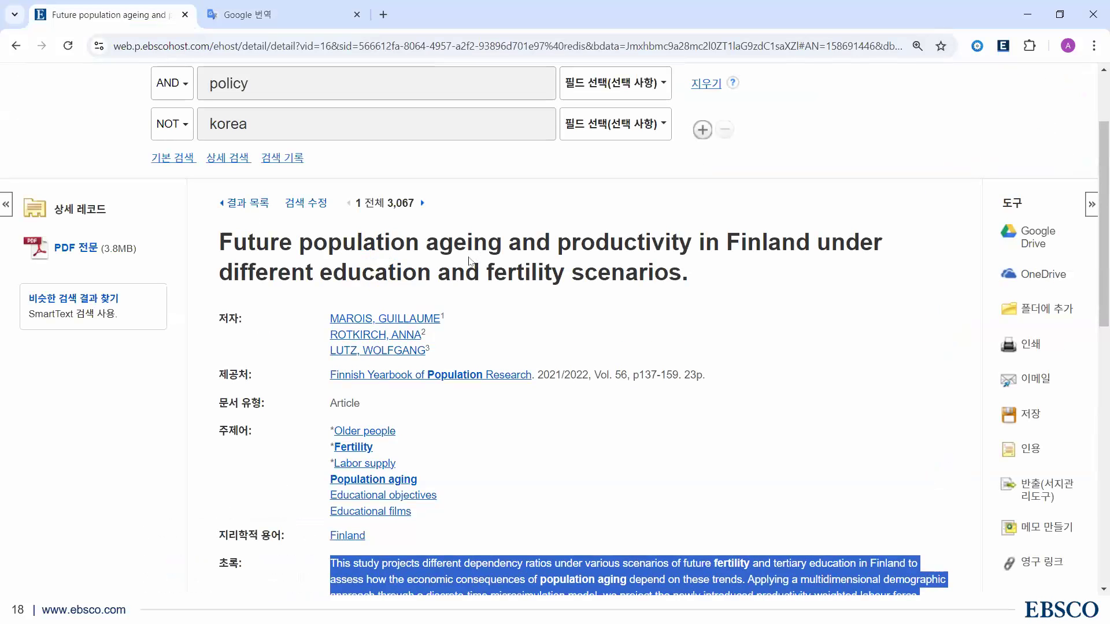
pyautogui.click(431, 261)
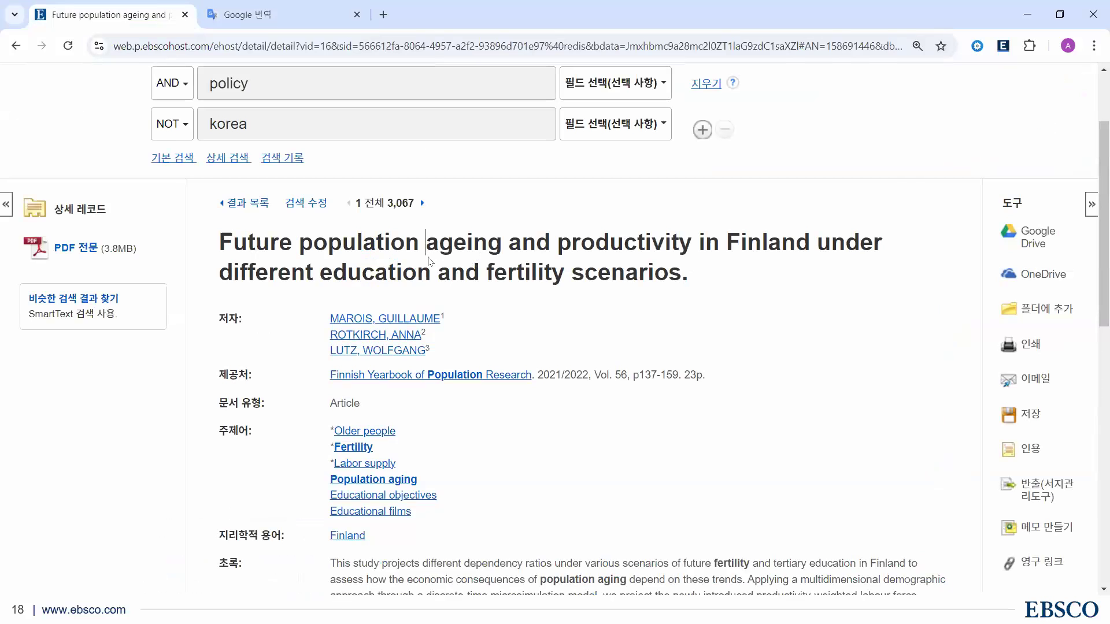
pyautogui.click(81, 246)
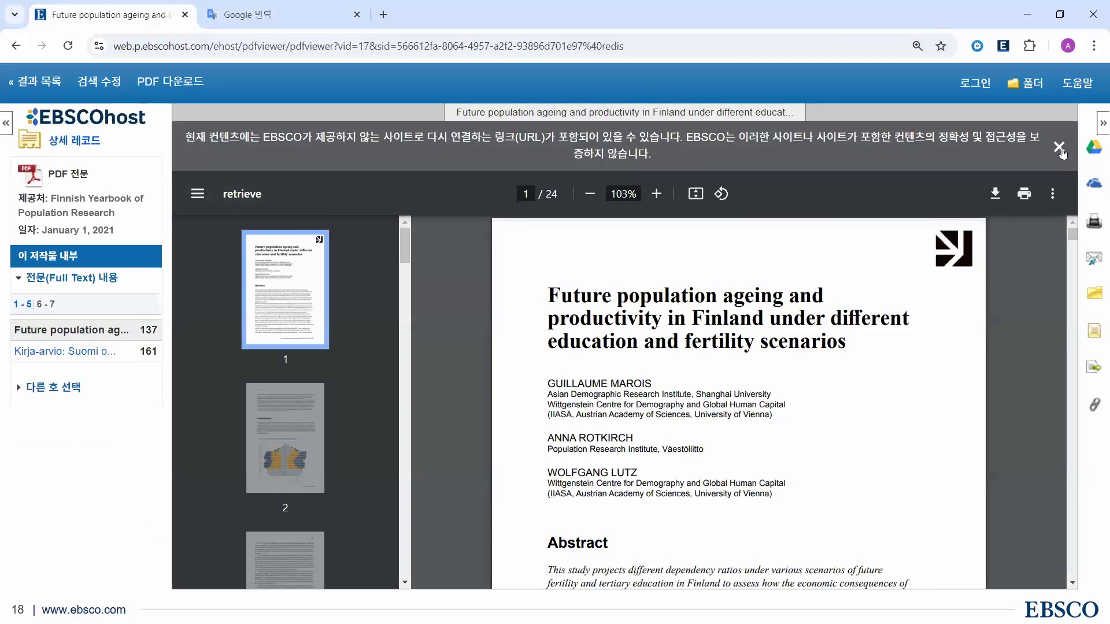
pyautogui.click(1058, 148)
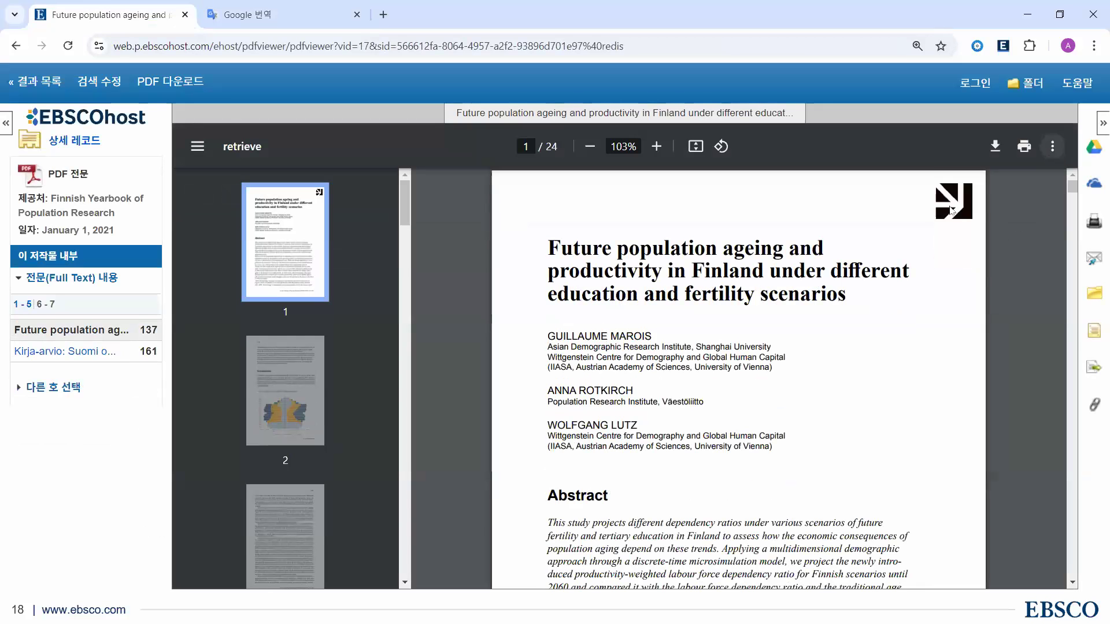
# Copy the first paragraph of the PDF's Introduction and translate it in Google Translate, replacing the abstract text there
pyautogui.scroll(-4, 722, 312)
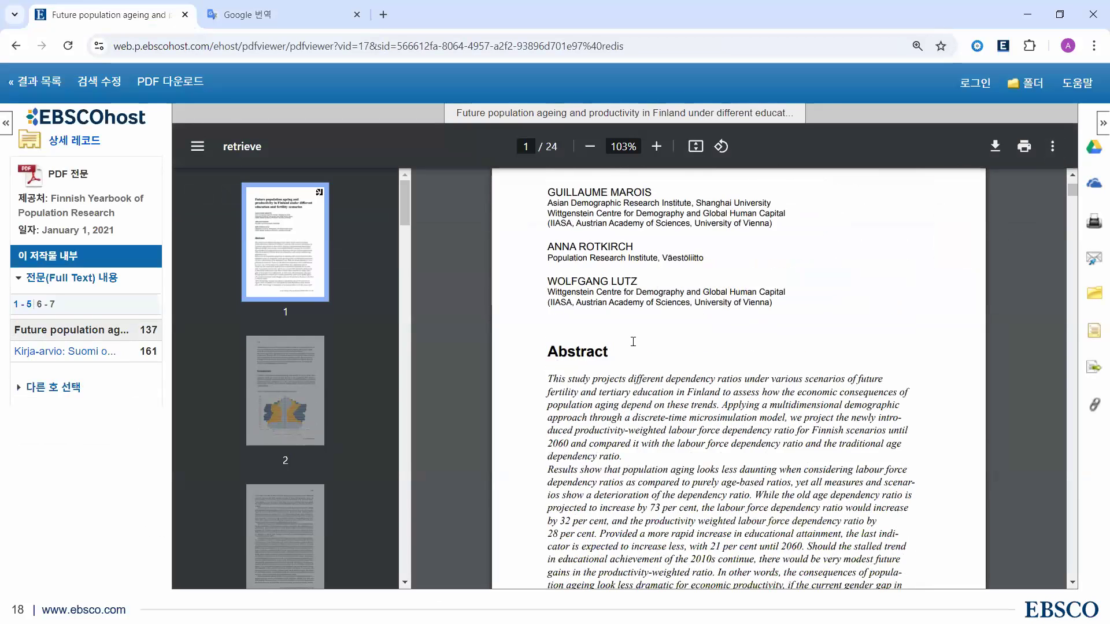
pyautogui.scroll(-8, 754, 293)
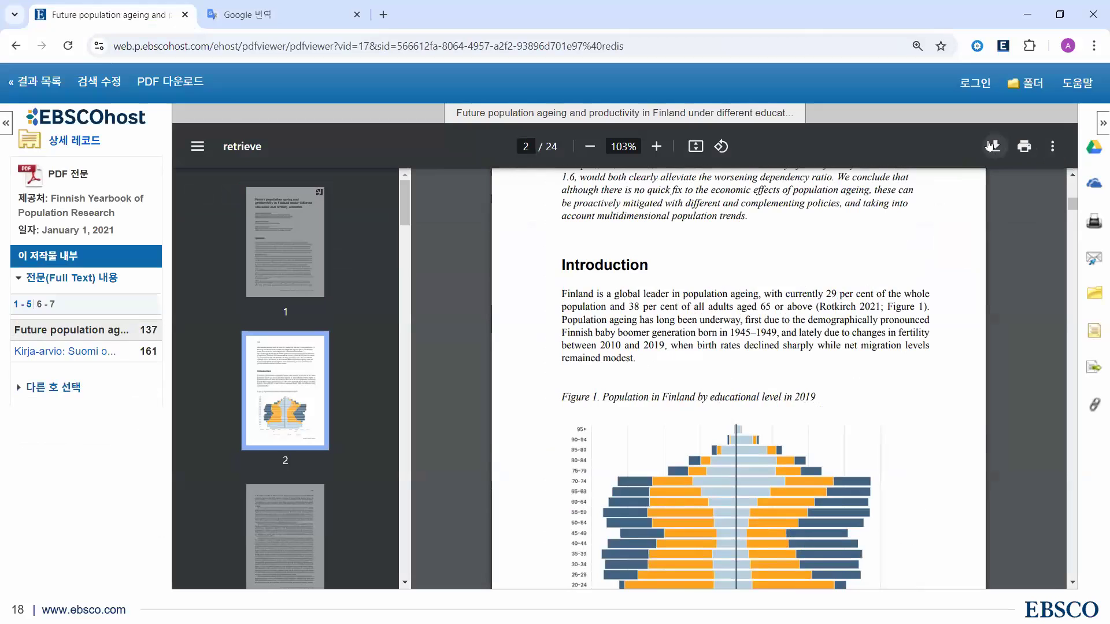
pyautogui.moveTo(608, 315); pyautogui.dragTo(561, 293)
pyautogui.hotkey('ctrl', 'c')
pyautogui.click(626, 357)
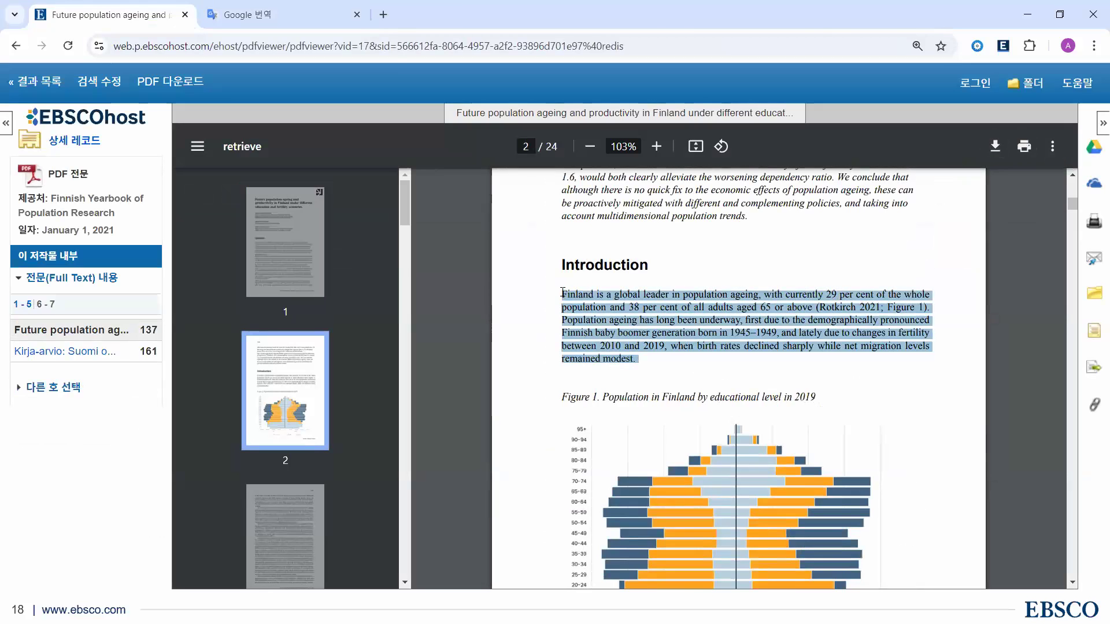
pyautogui.hotkey('ctrl', 'Tab')
pyautogui.hotkey('ctrl', 'a')
pyautogui.hotkey('ctrl', 'v')
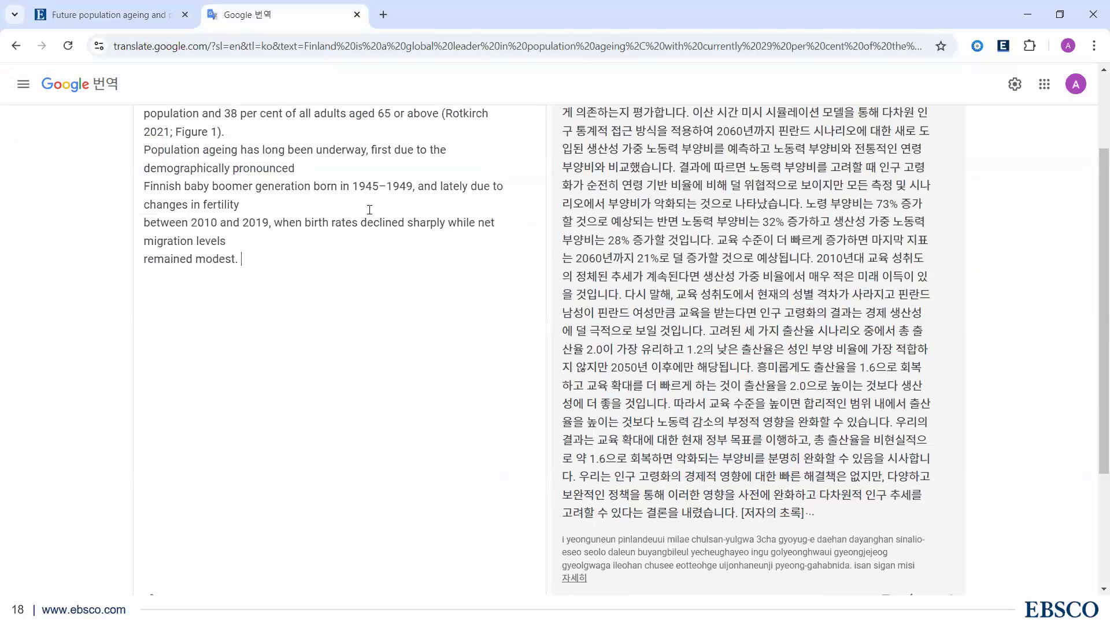
pyautogui.hotkey('ctrl', 'a')
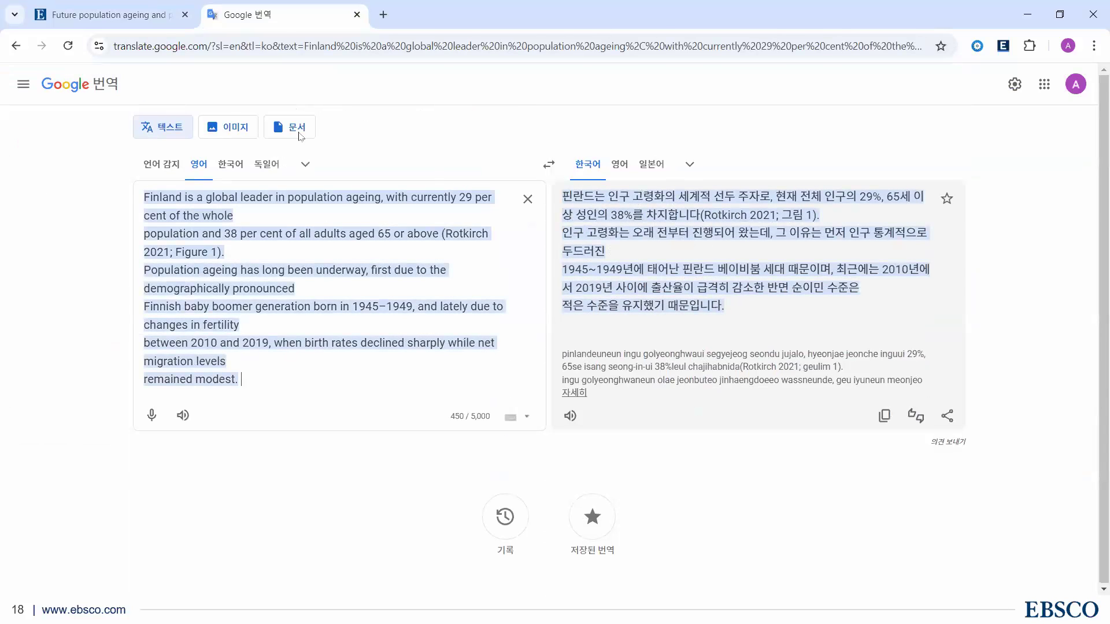
# Return to the PDF and select the paragraph on its third page that begins "Predictions from the Ministry of Finance"
pyautogui.click(110, 15)
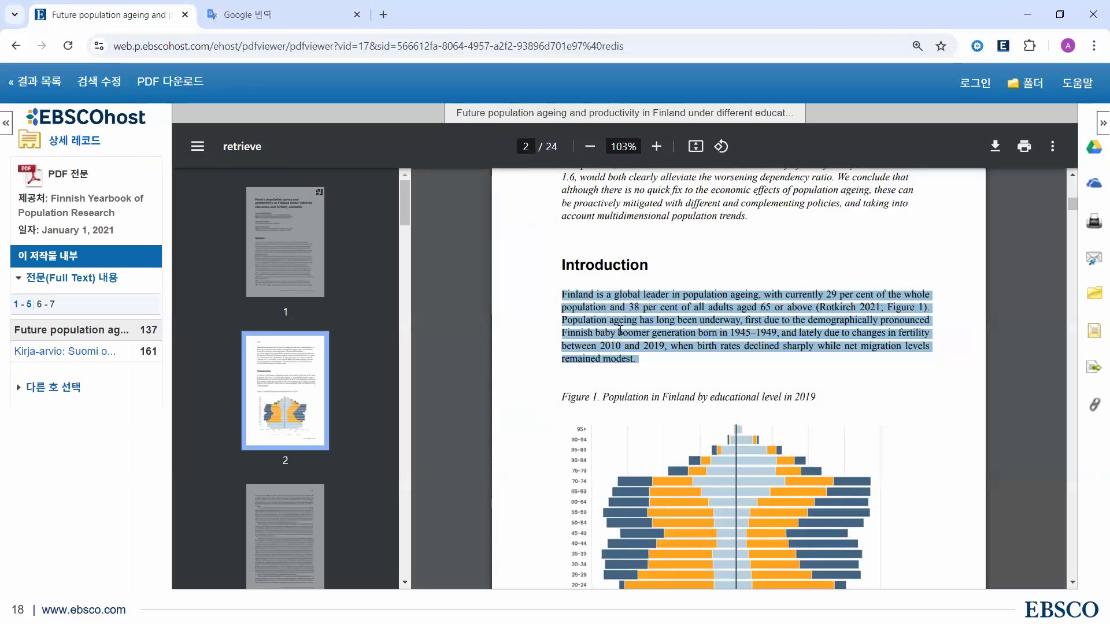
pyautogui.scroll(-7, 619, 330)
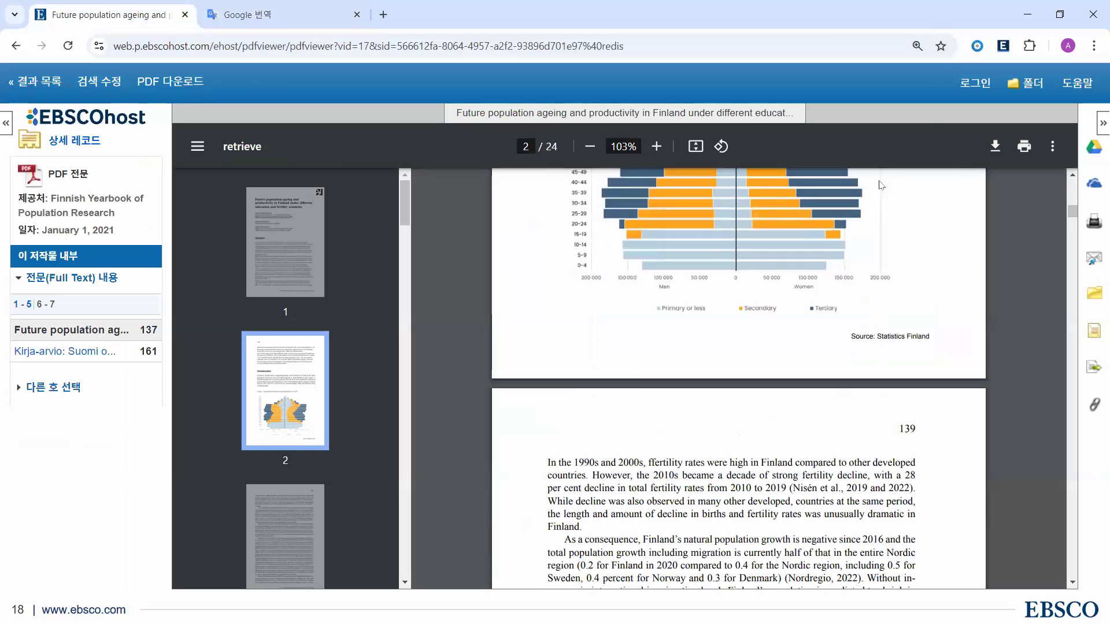
pyautogui.scroll(-10, 581, 260)
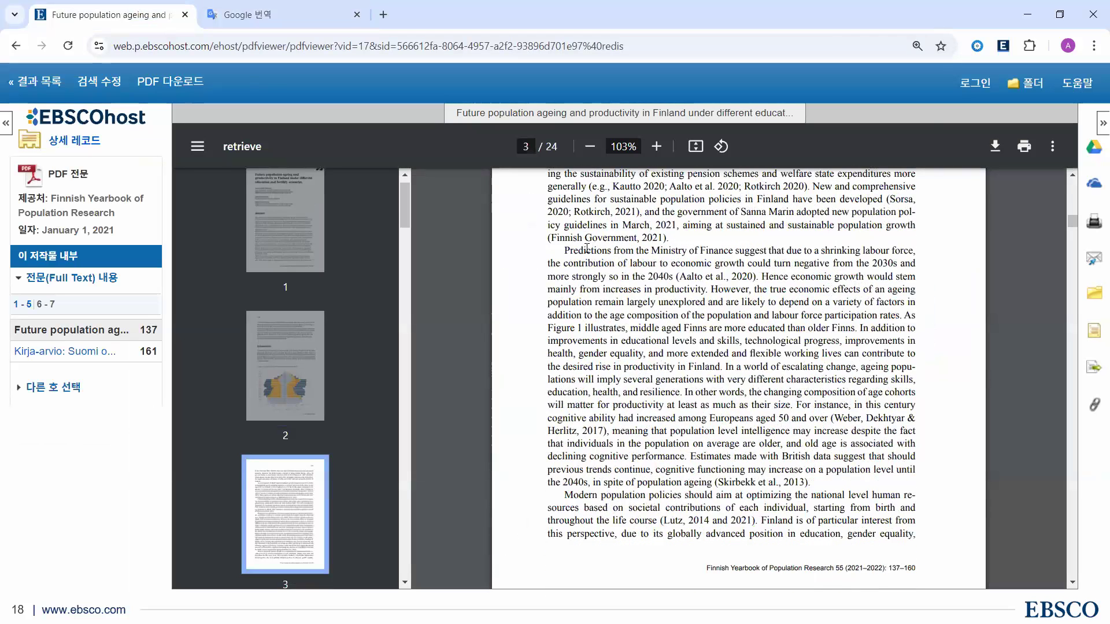
pyautogui.moveTo(564, 250); pyautogui.dragTo(696, 442)
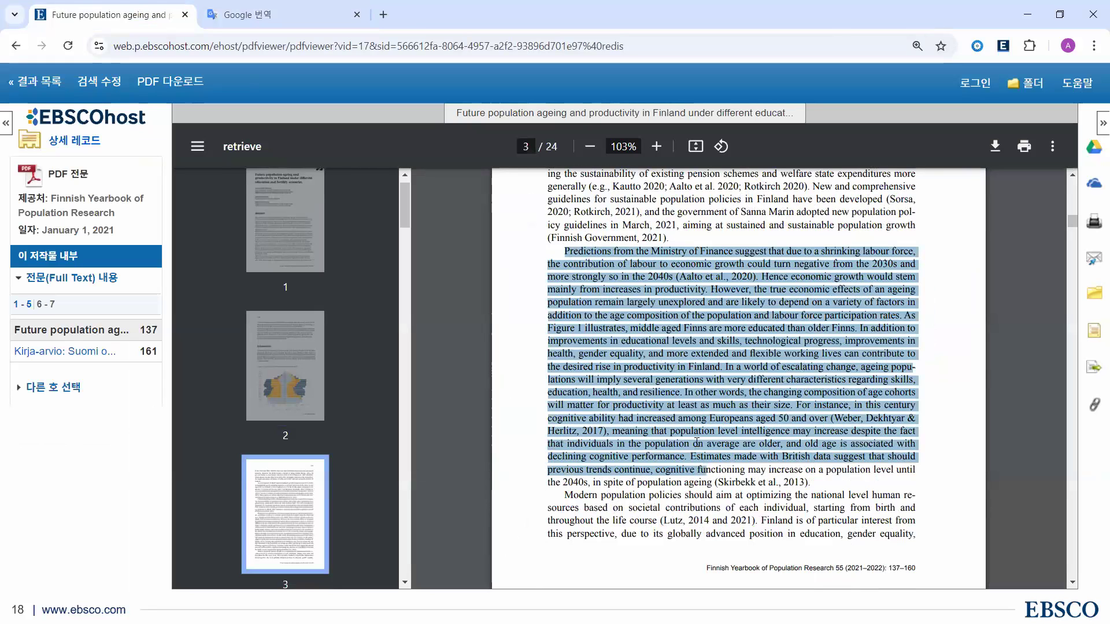